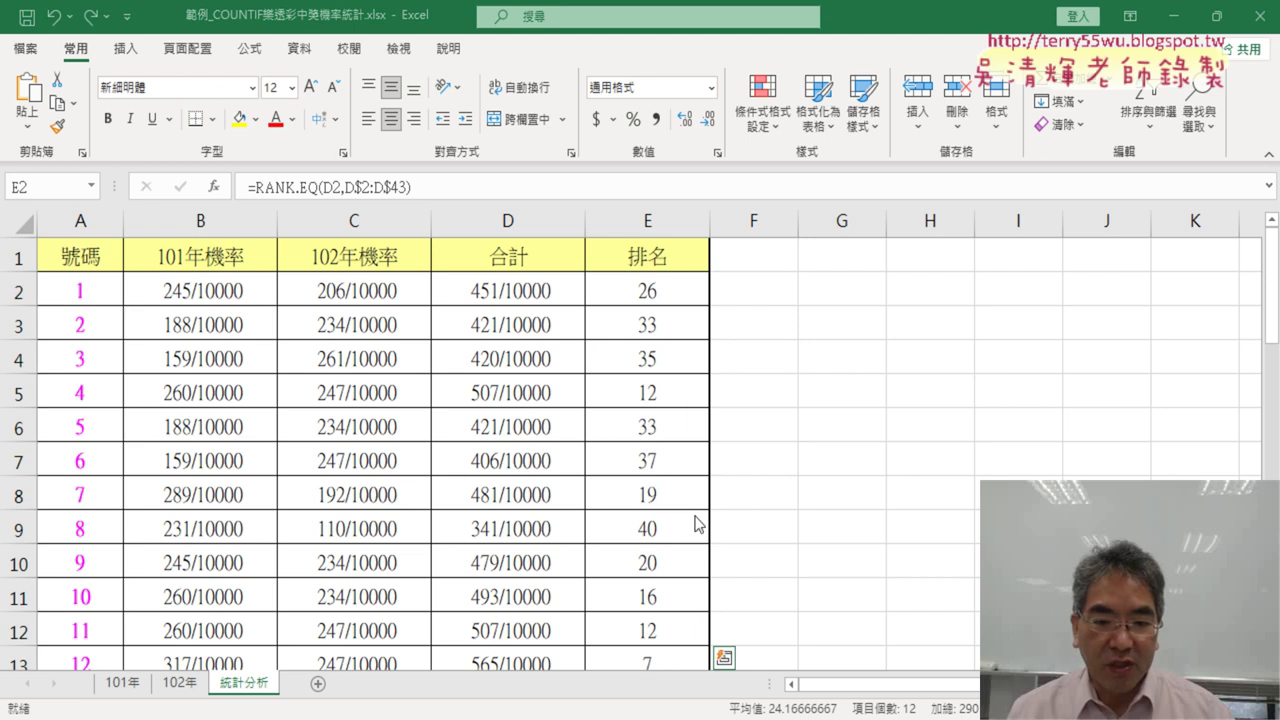
Check the rank formula in E13, then try a manual yellow fill on A13 and undo it.
scroll(655, 497, "down", 3)
left_click(648, 360)
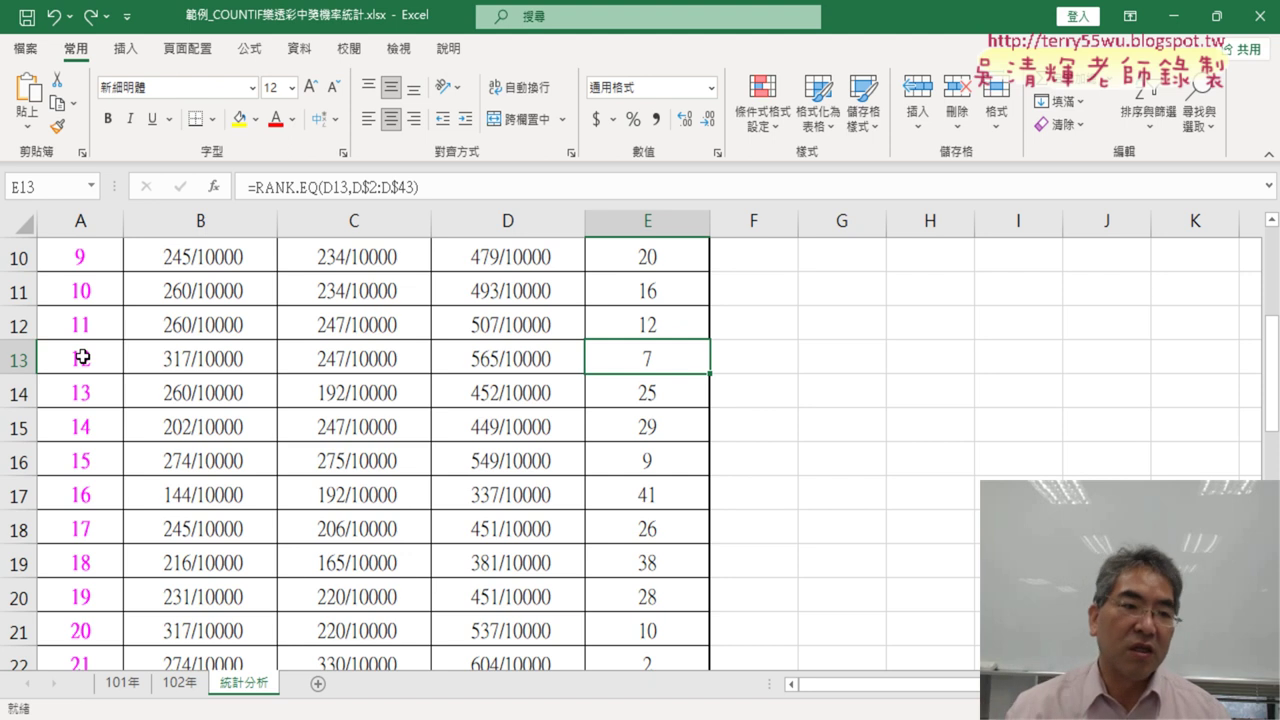
left_click(82, 356)
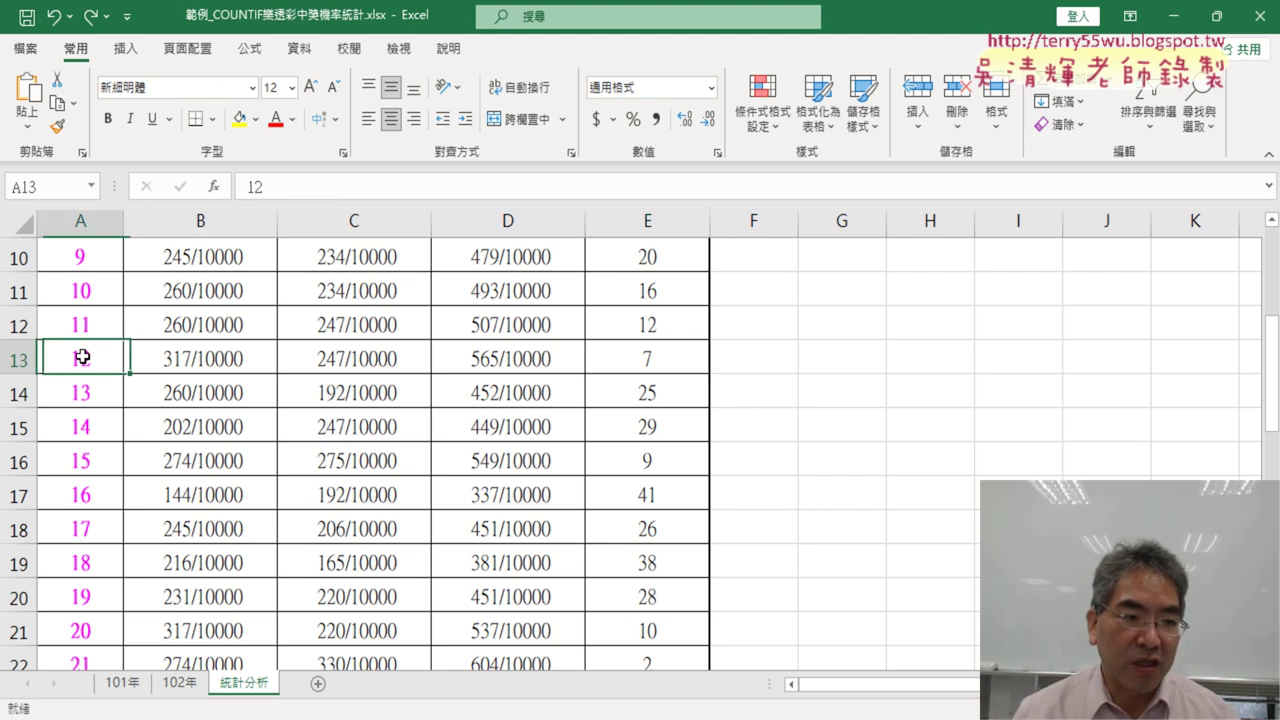
left_click(239, 119)
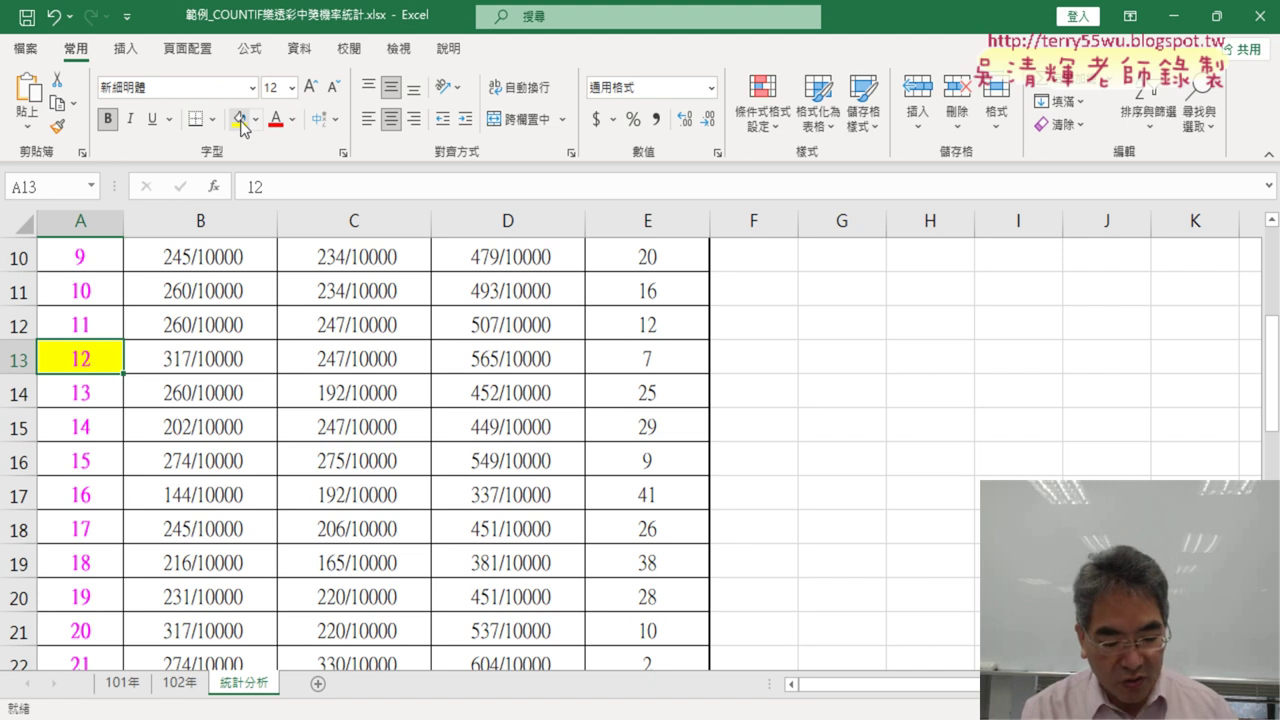
key("ctrl+z")
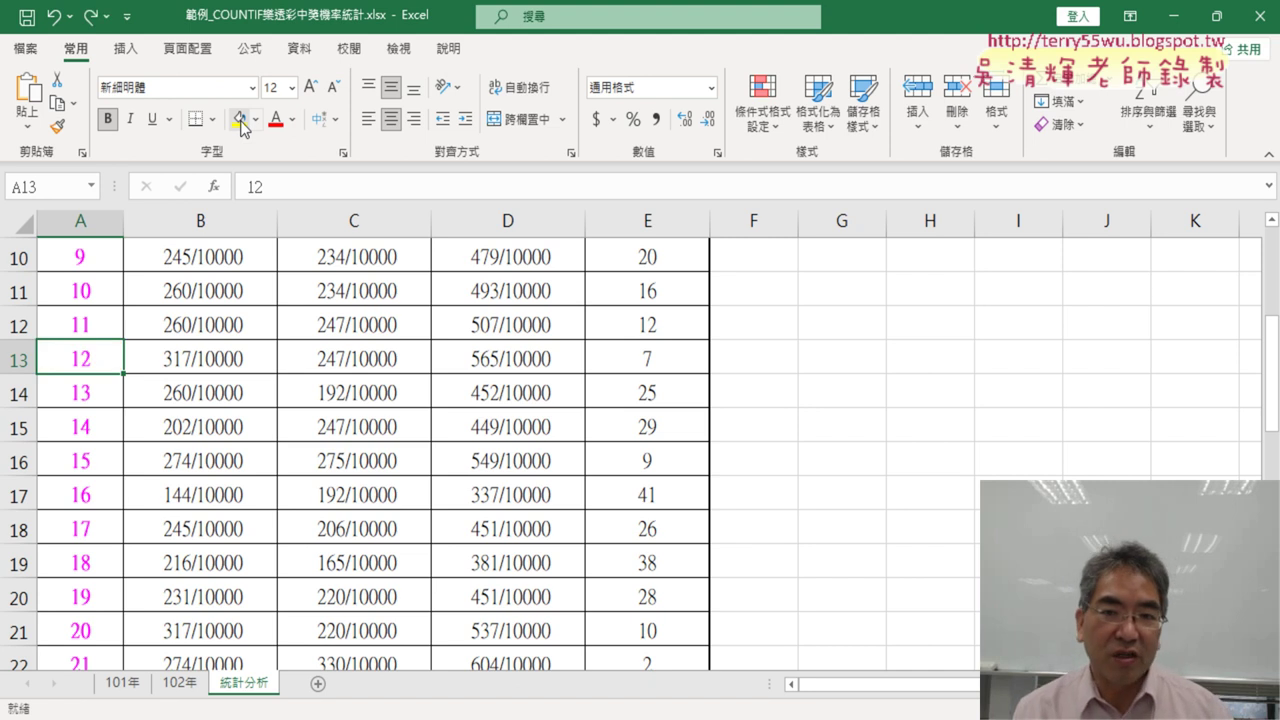
Open the Conditional Formatting menu, mark the New Rule path and Fill Color button in red, then dismiss.
scroll(603, 369, "up", 3)
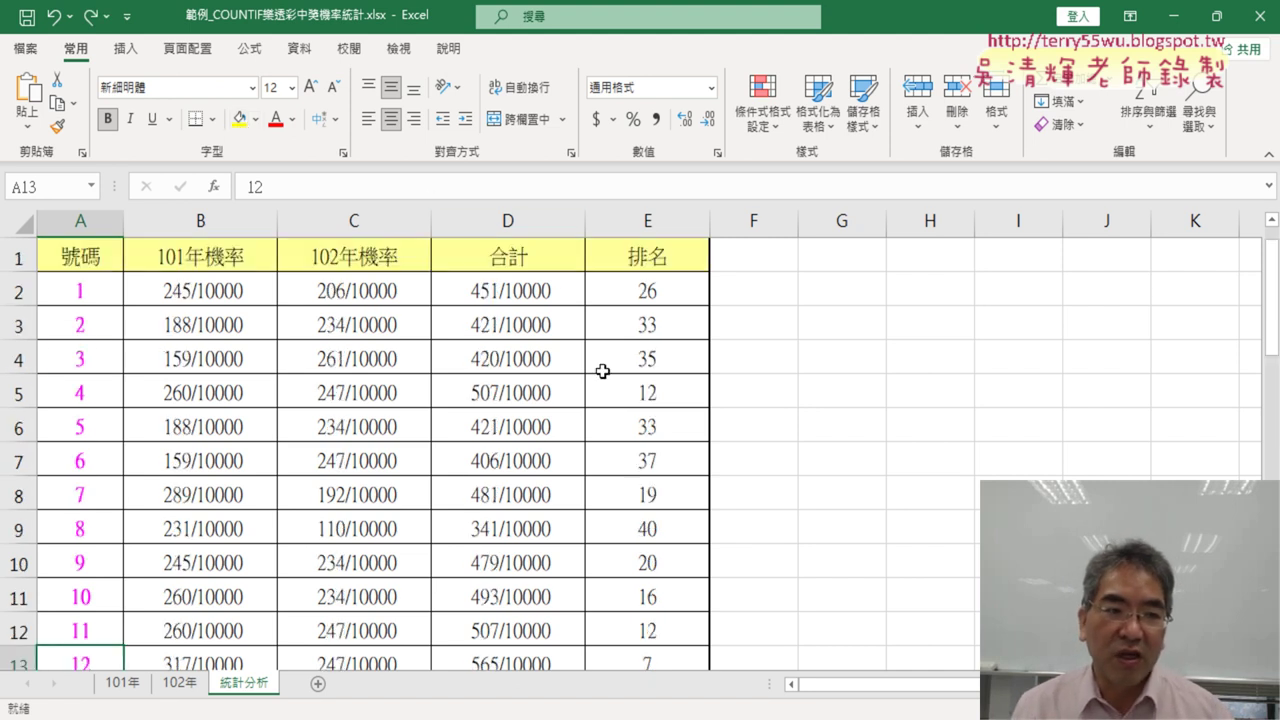
left_click(786, 128)
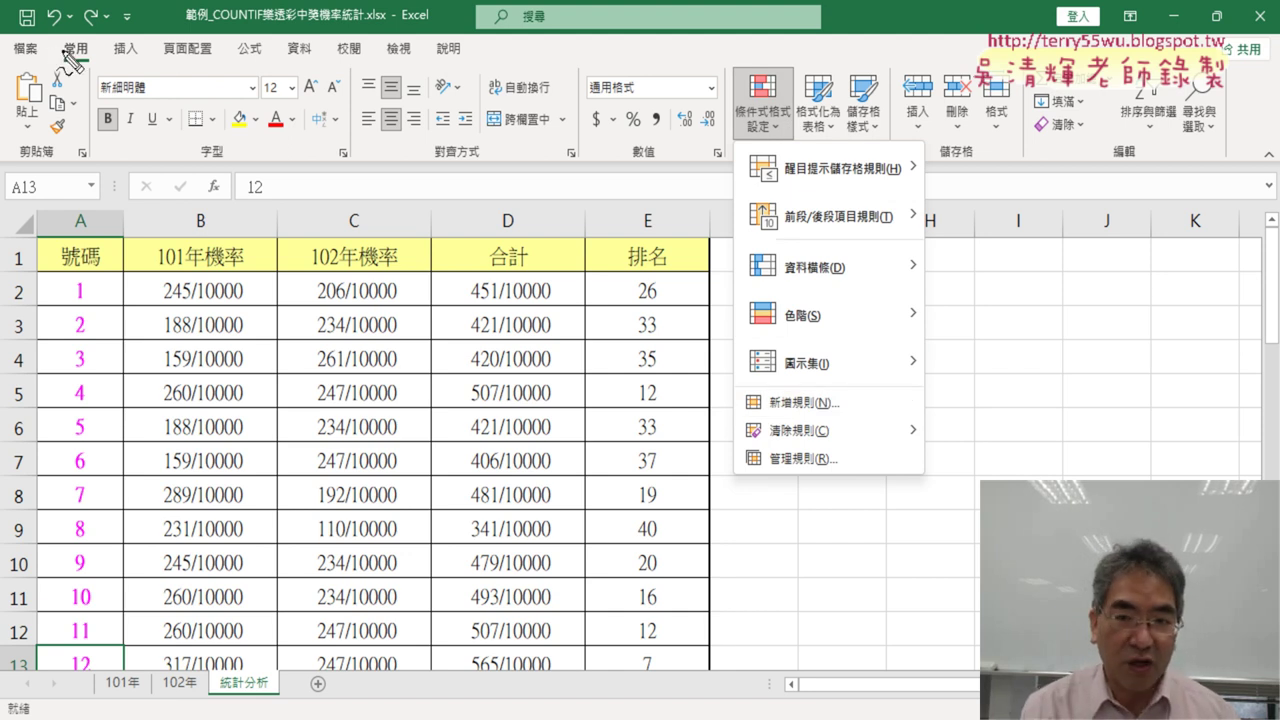
left_click_drag(98, 38, 95, 40)
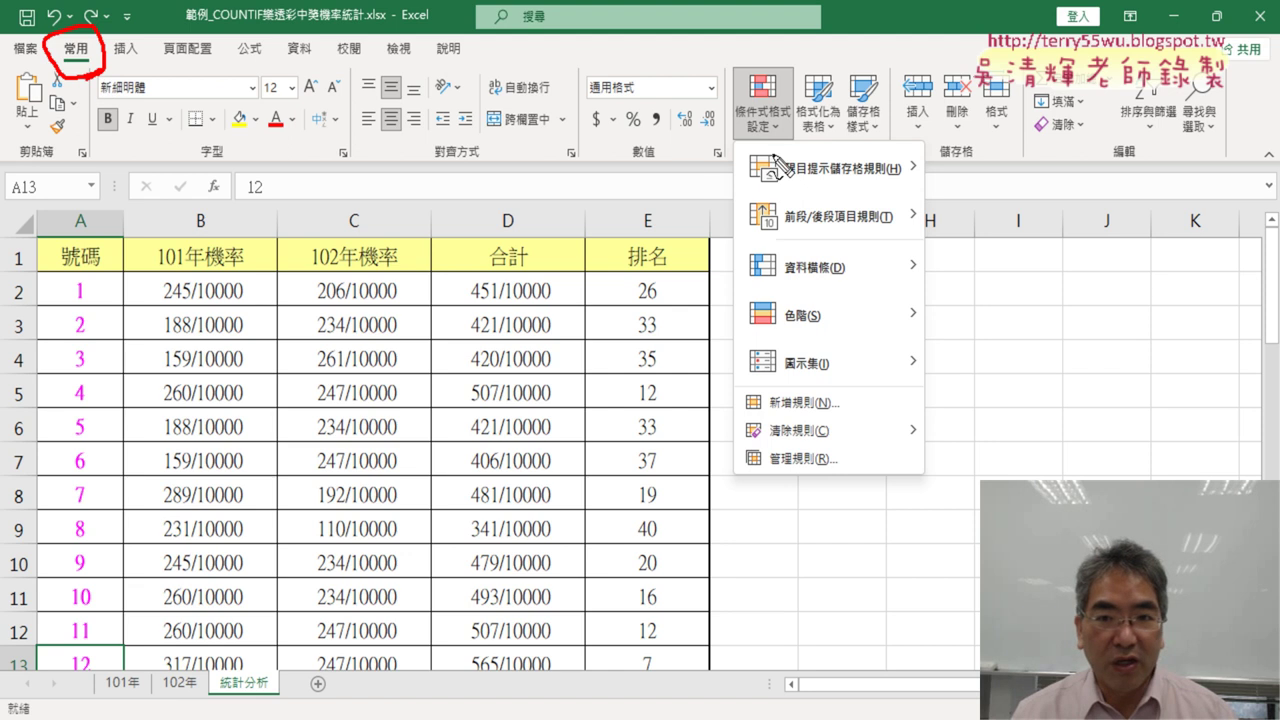
left_click_drag(785, 140, 790, 90)
left_click_drag(836, 412, 840, 396)
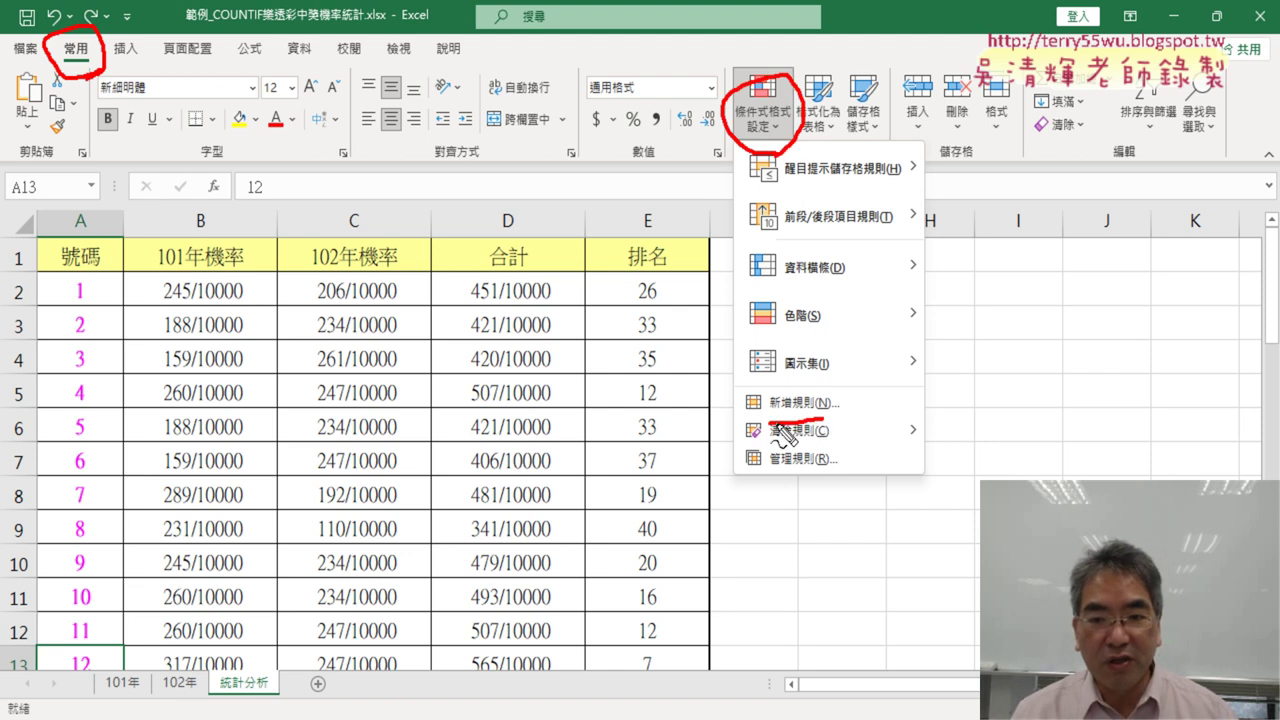
mouse_move(788, 158)
left_mouse_down()
mouse_move(790, 372)
mouse_move(822, 350)
left_mouse_up()
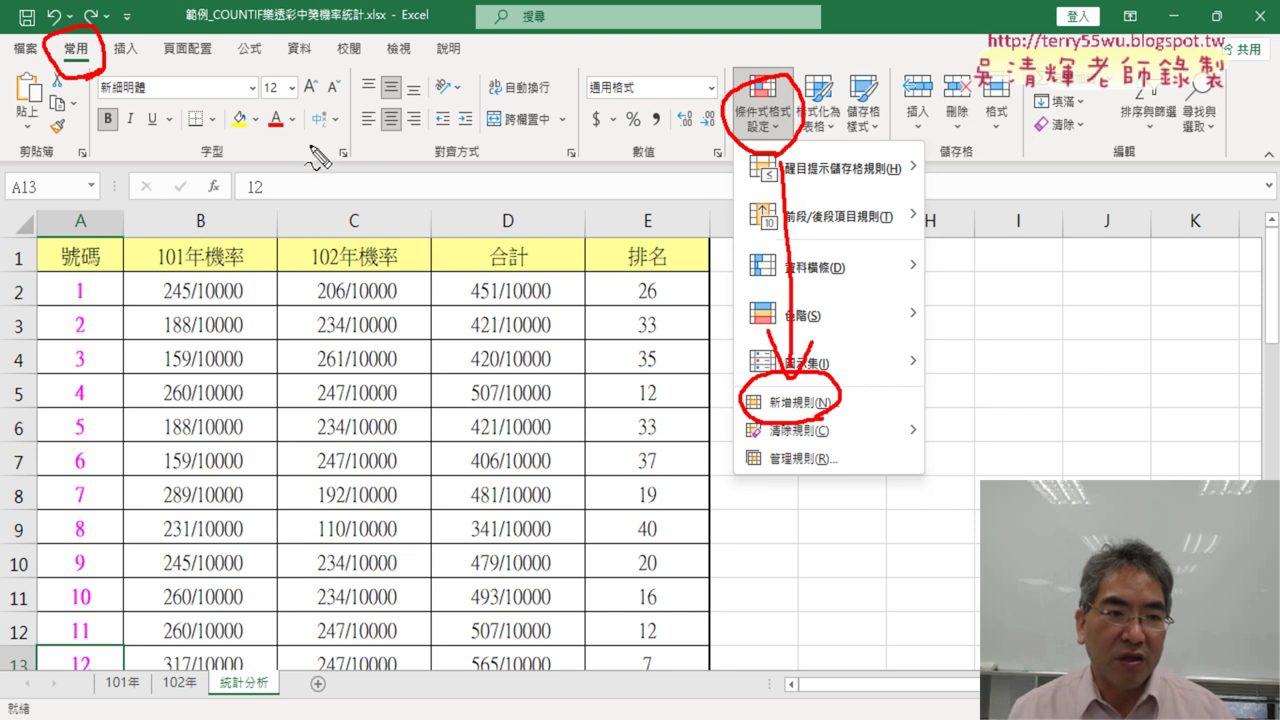
mouse_move(255, 148)
left_mouse_down()
mouse_move(232, 95)
mouse_move(256, 150)
left_mouse_up()
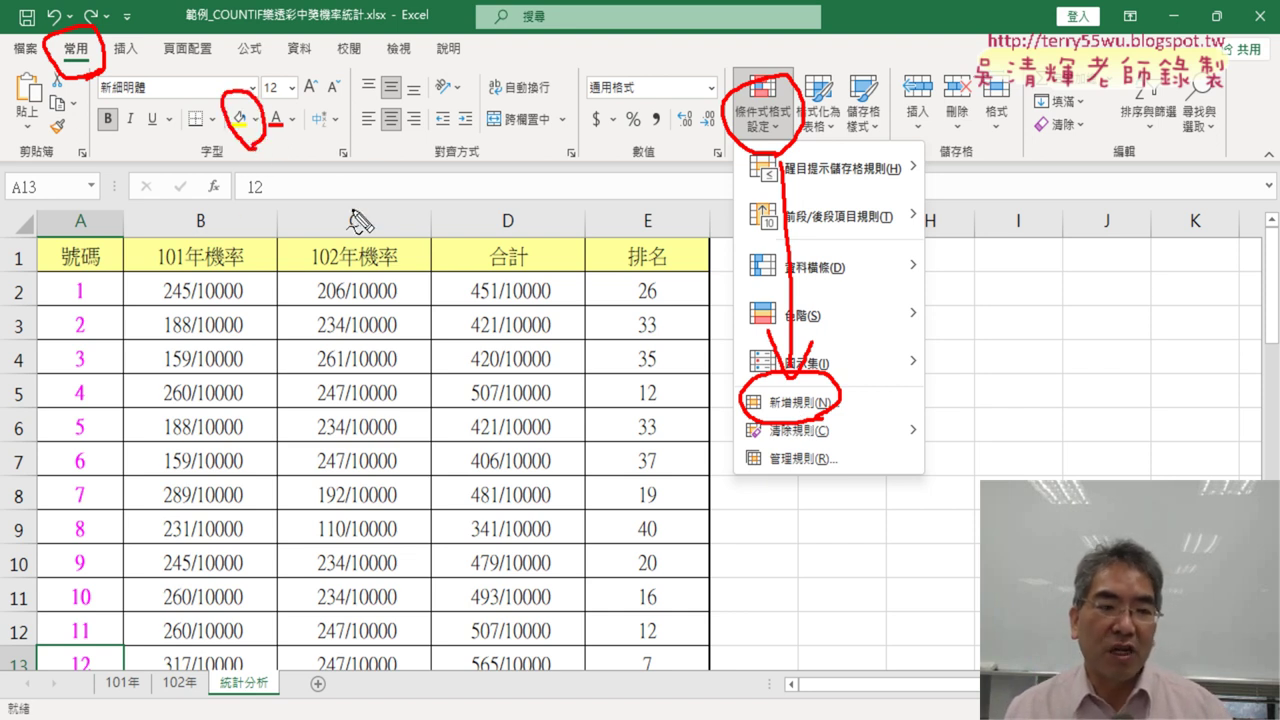
key("Escape")
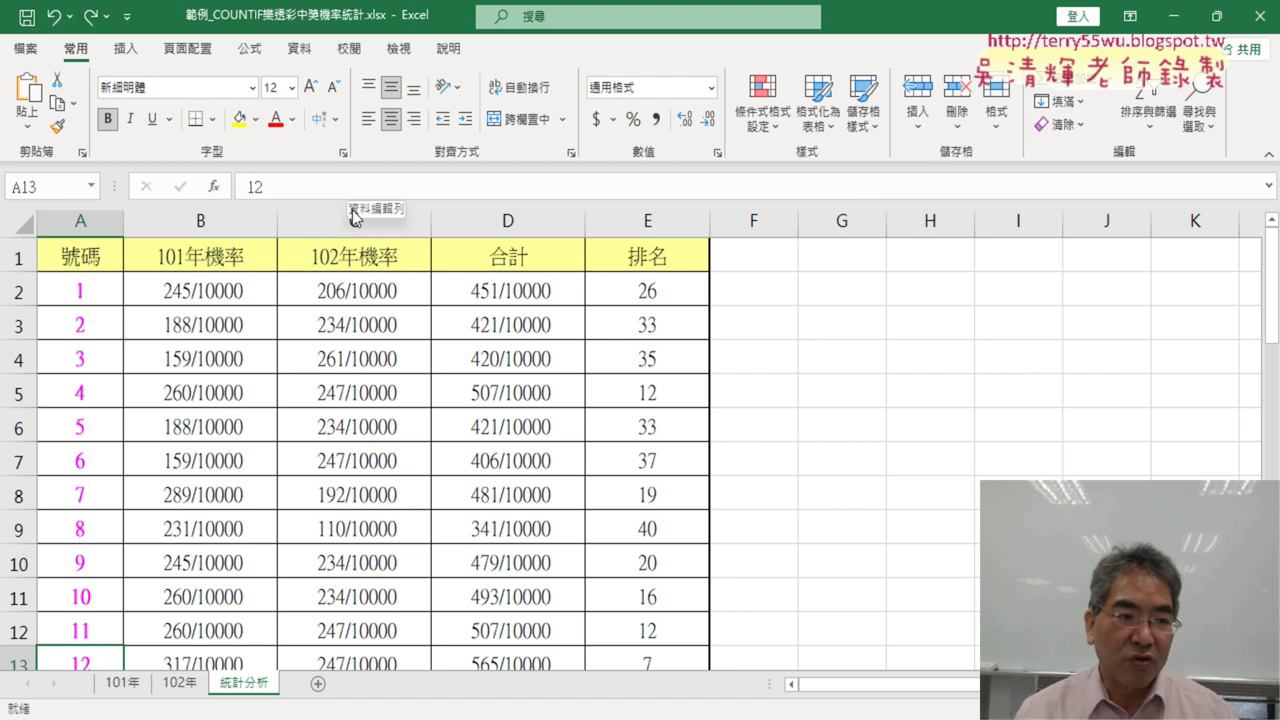
Select the numbers A2:A43 with Ctrl+Shift+Down and return to the top of the sheet.
left_click(115, 285)
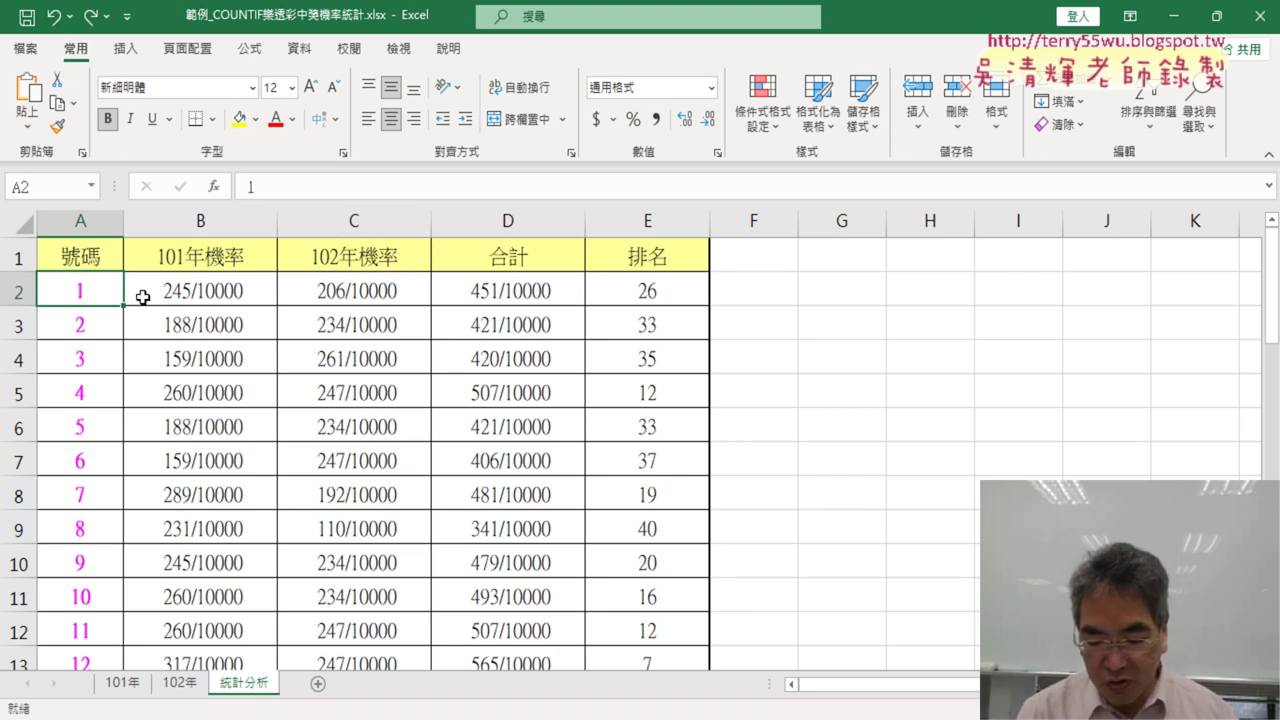
key("ctrl+shift+Down")
scroll(300, 310, "up", 3)
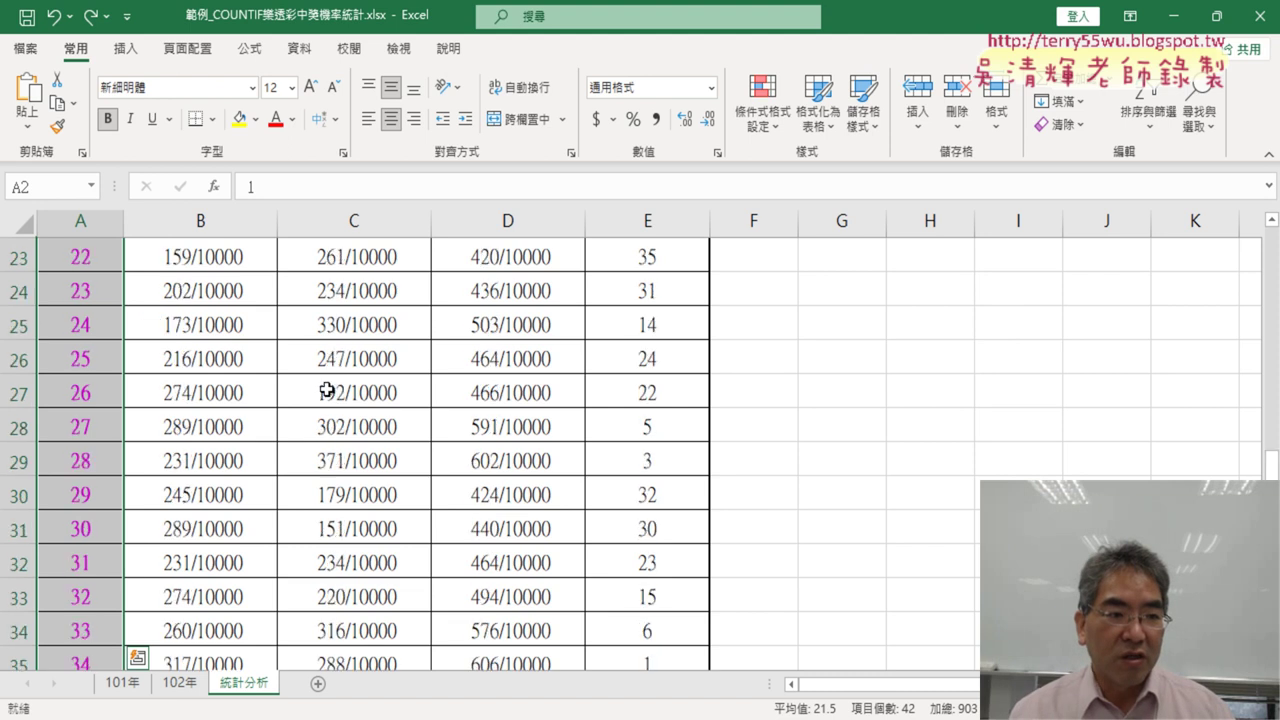
scroll(400, 320, "up", 7)
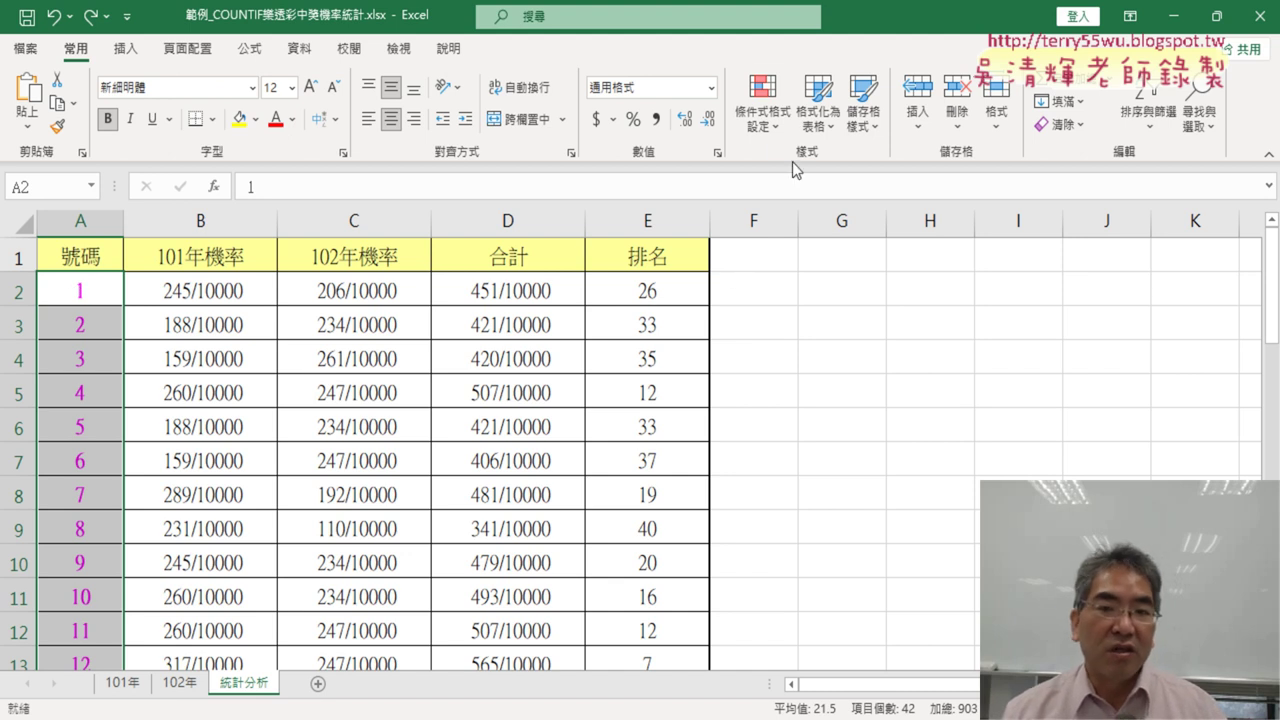
Open a New Formatting Rule dialog from Conditional Formatting and shift it slightly.
left_click(771, 133)
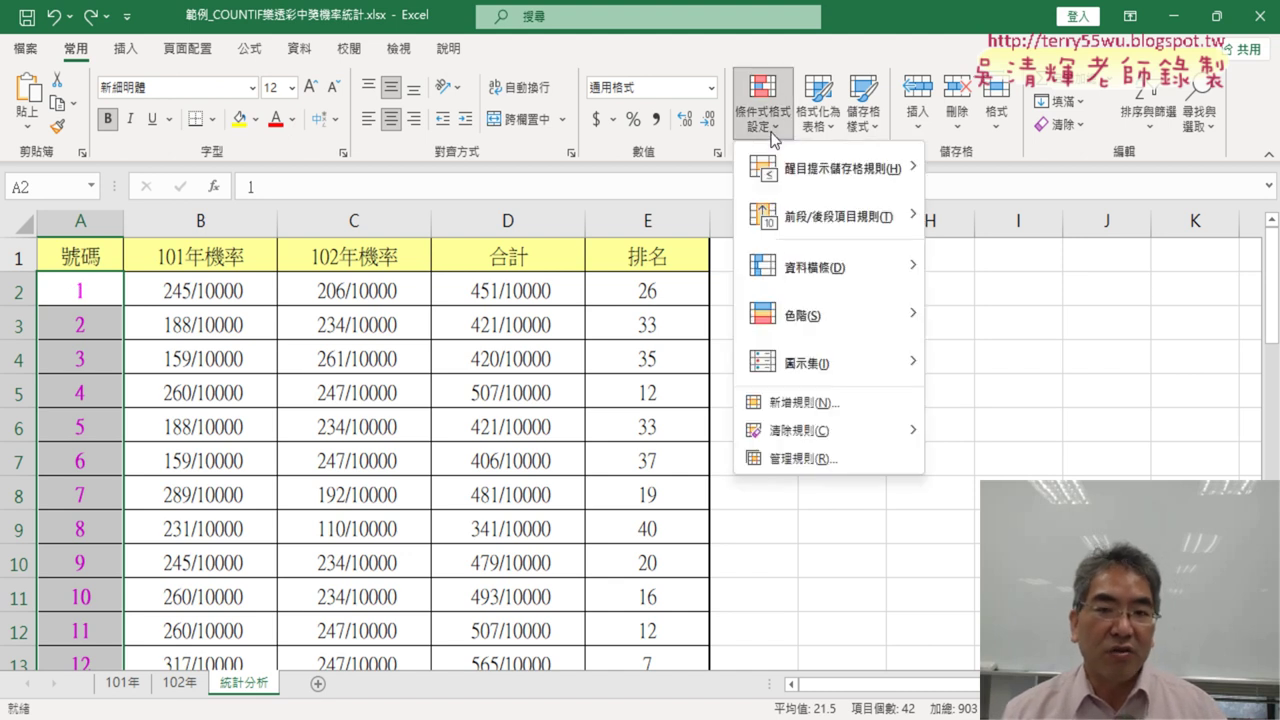
left_click(813, 405)
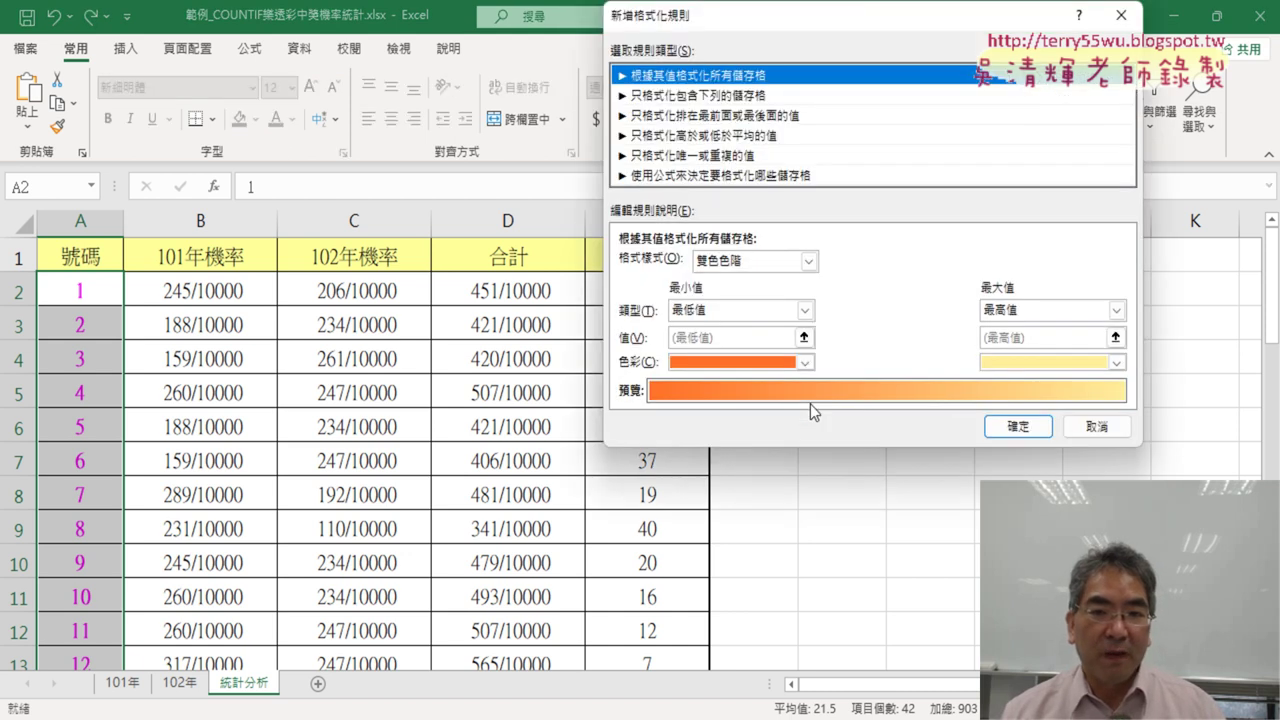
left_click_drag(771, 48, 759, 82)
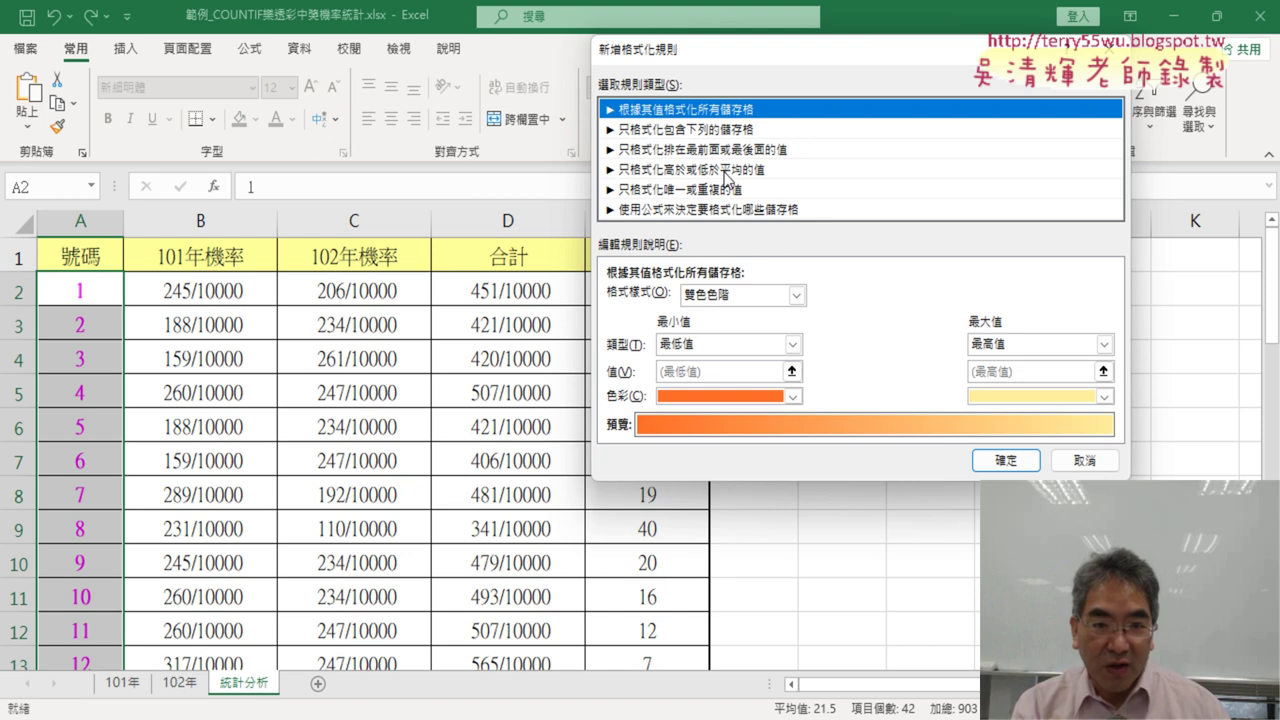
Choose the 'Use a formula' rule type, move the dialog to reveal column E, and focus the formula box.
left_click(678, 212)
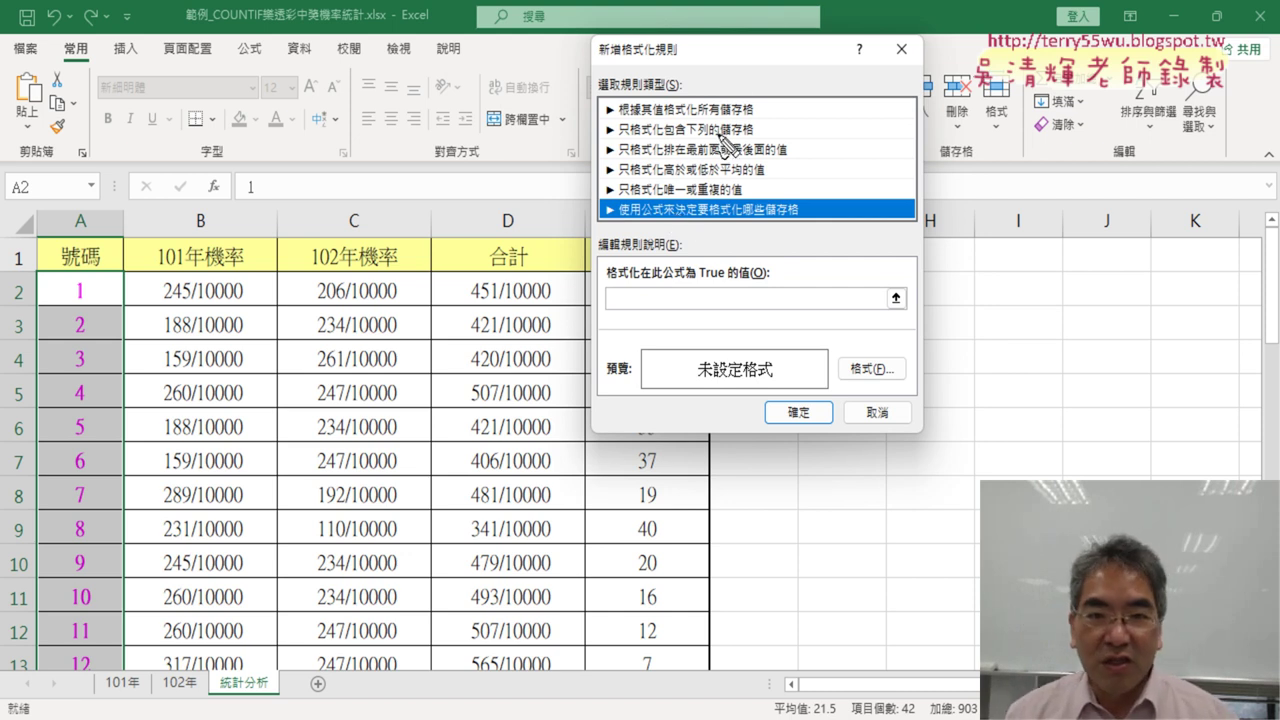
left_click_drag(810, 222, 792, 232)
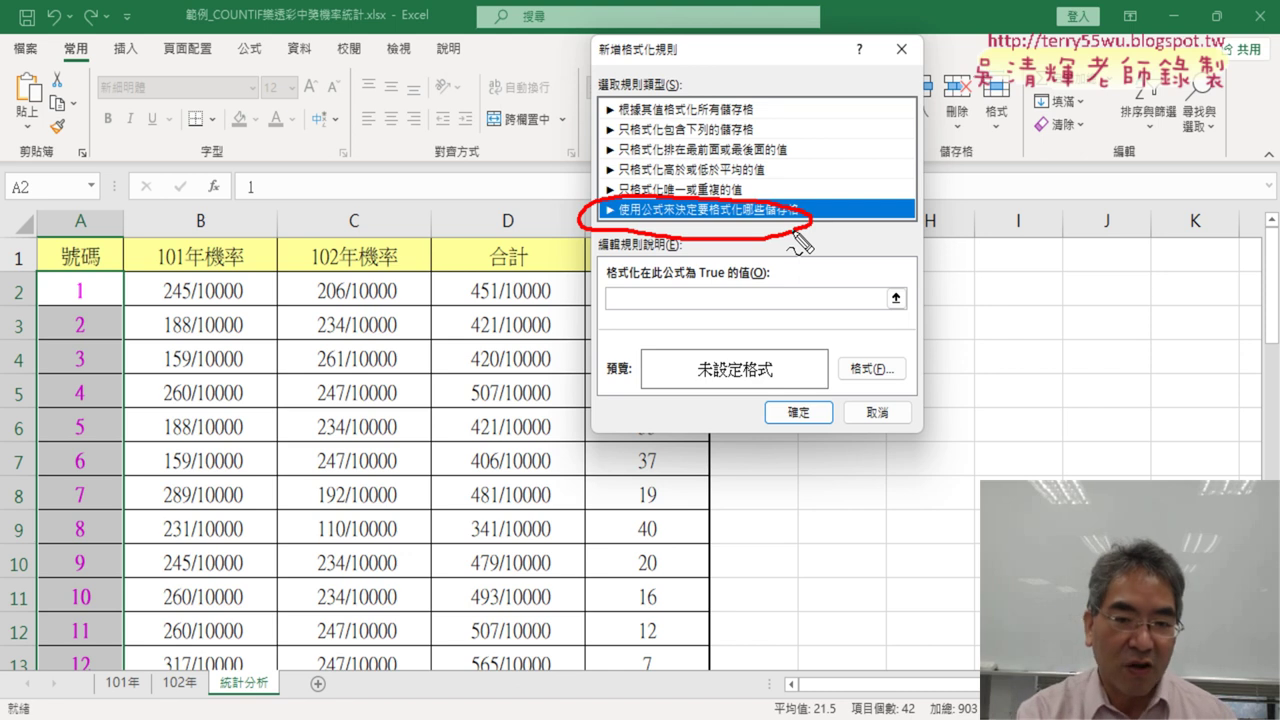
key("Escape")
left_click_drag(748, 55, 946, 90)
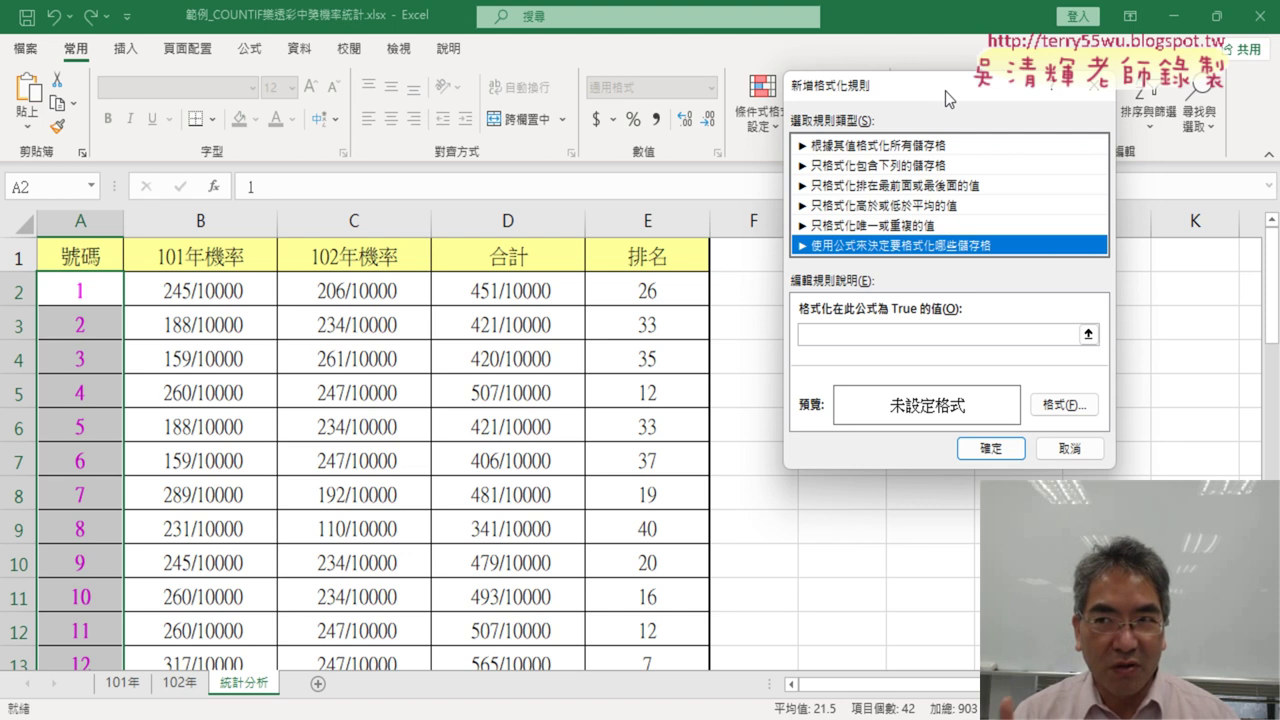
left_click_drag(945, 91, 882, 100)
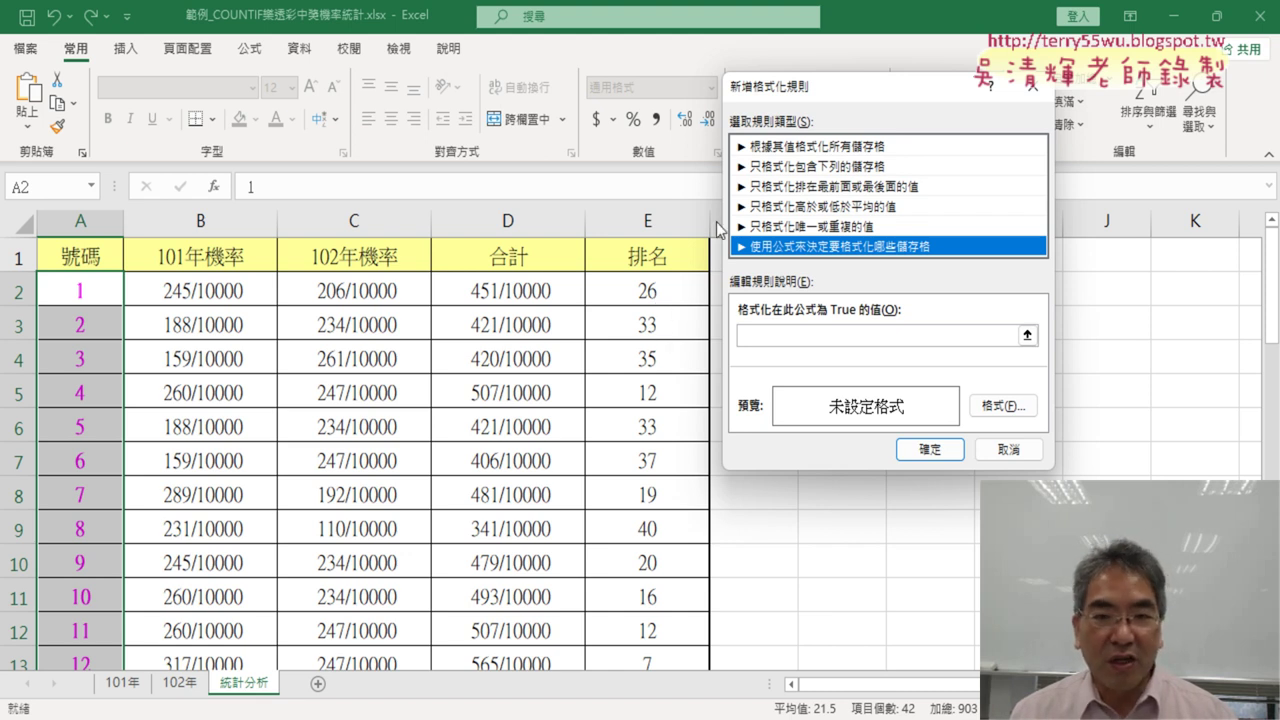
left_click(759, 338)
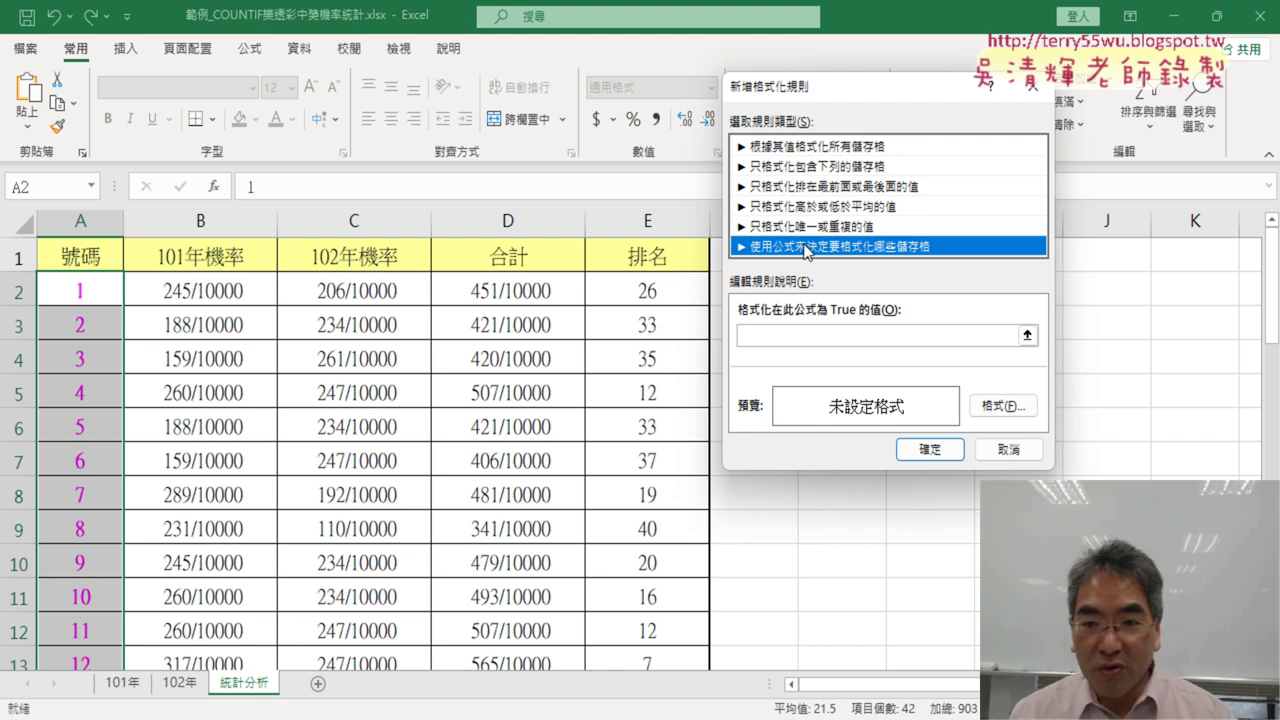
left_click(771, 338)
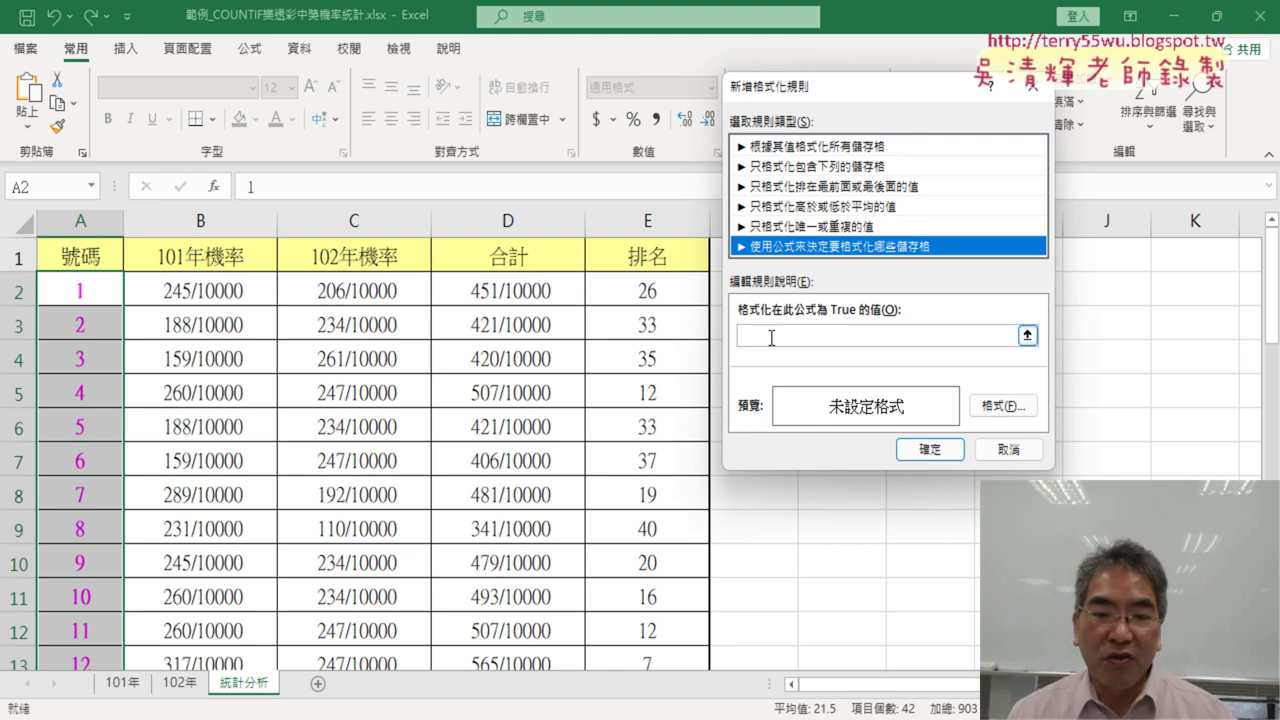
Enter the condition E2<=7 in the rule's formula box.
left_click(771, 338)
type("=")
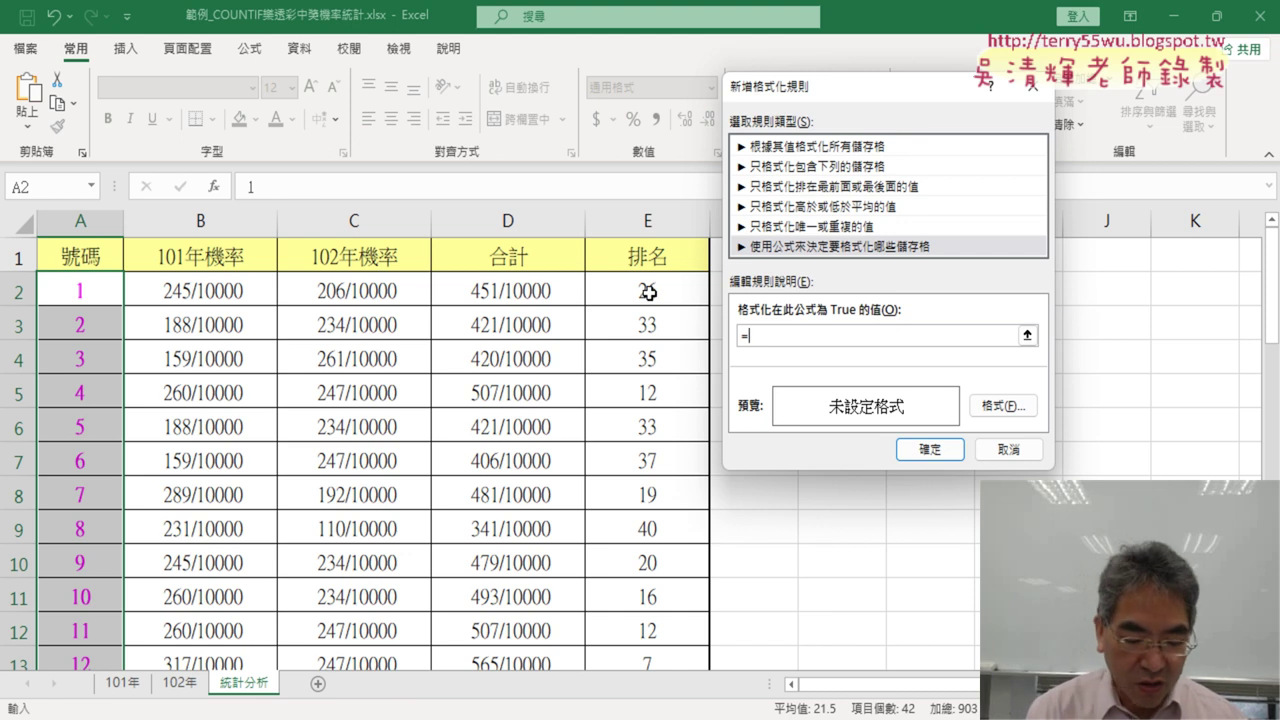
type("E2")
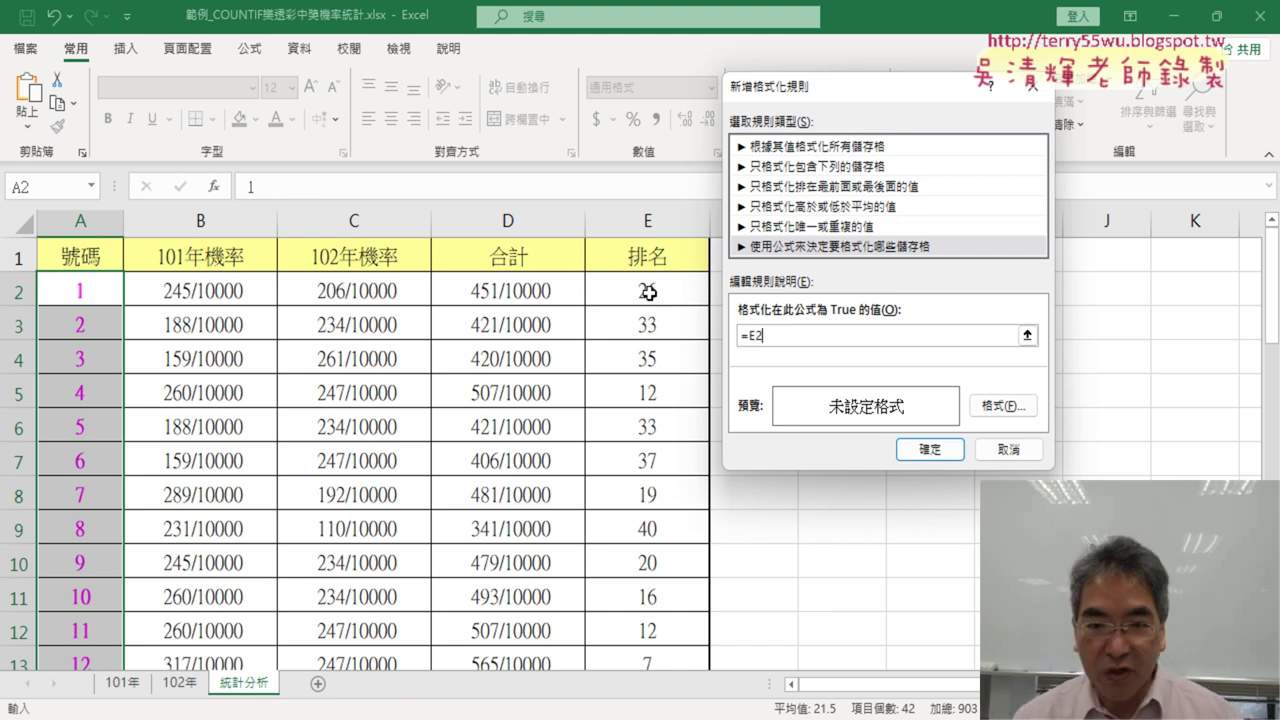
type("<")
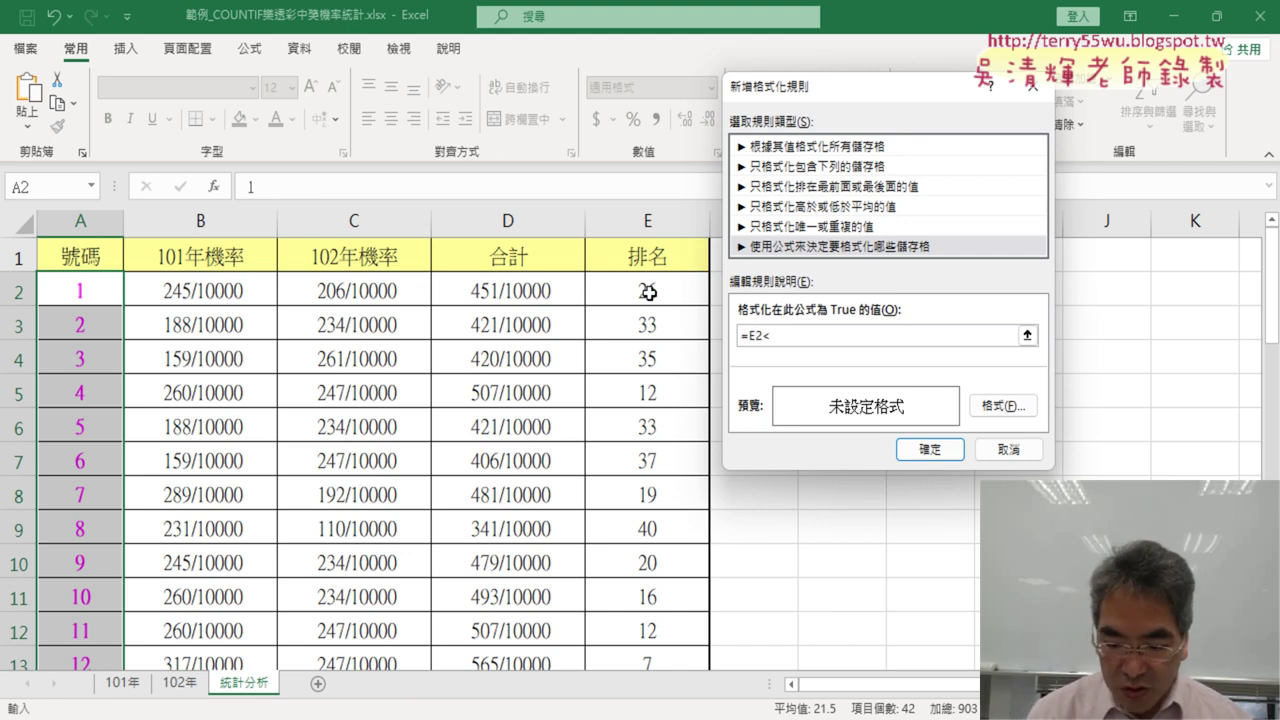
type("=")
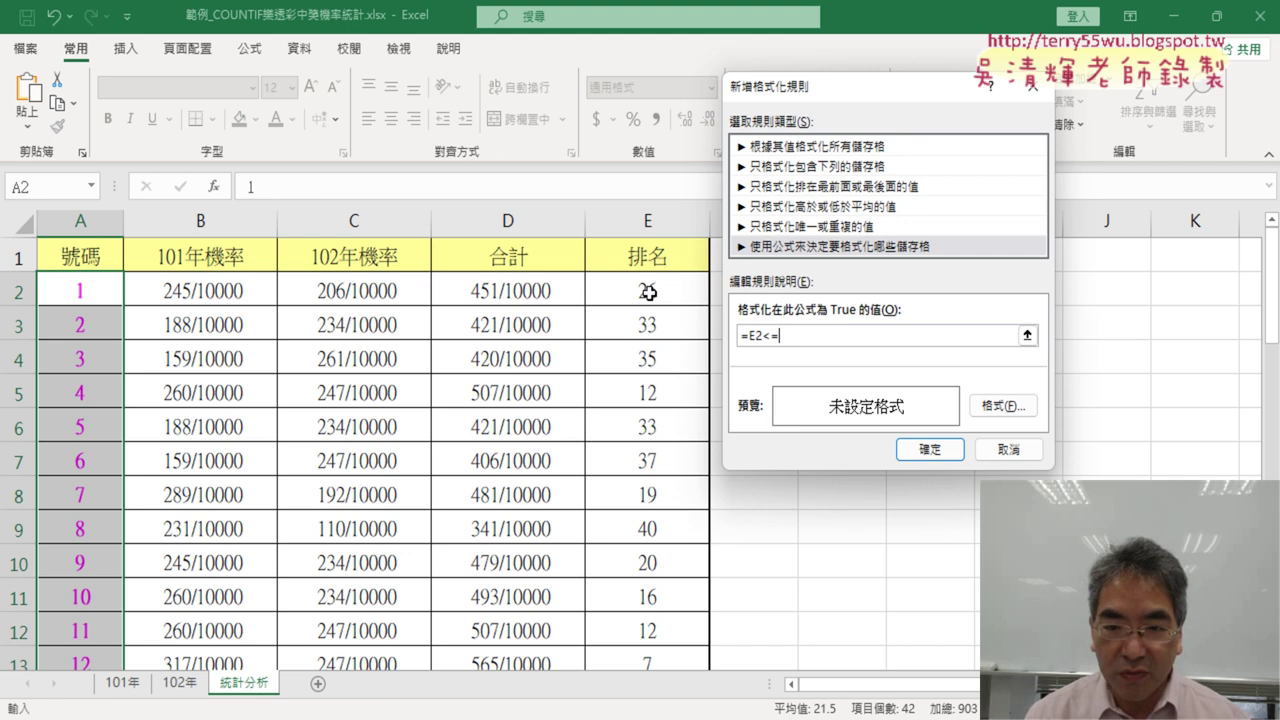
type("7")
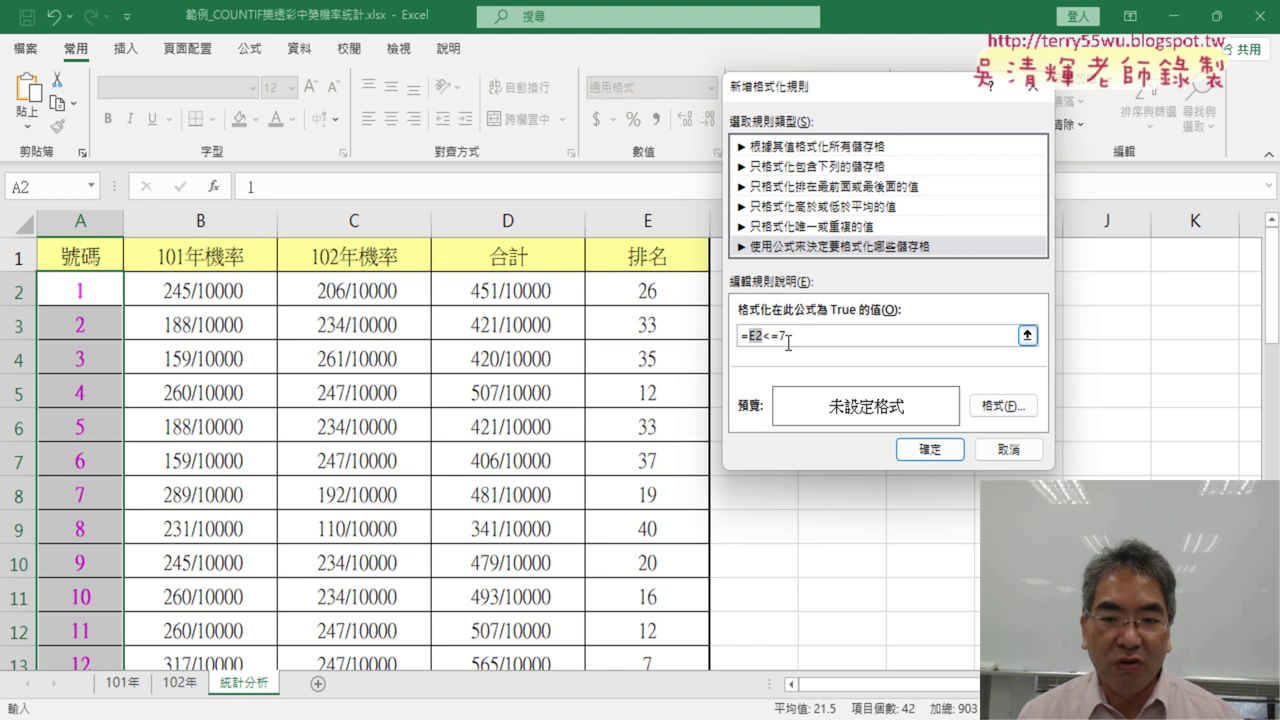
Set the rule's format to a yellow fill, then highlight the E2 reference in the formula.
left_click(998, 408)
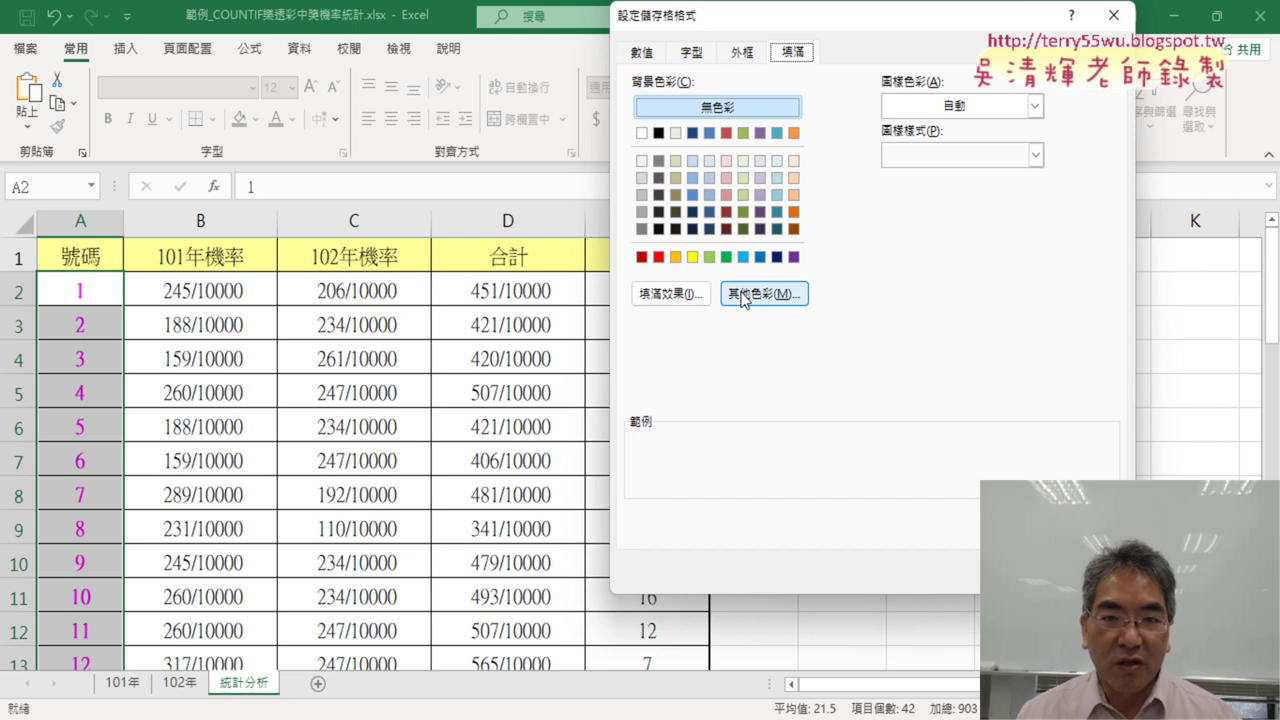
left_click(700, 56)
left_click(806, 56)
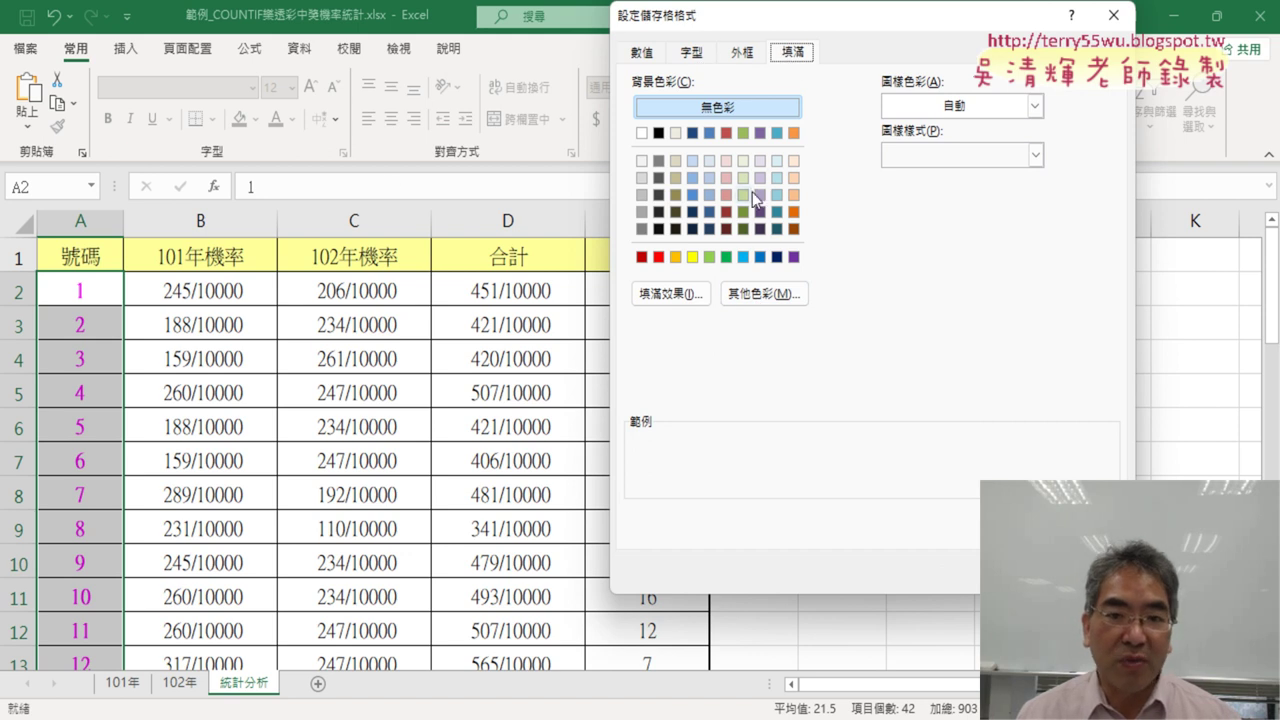
left_click(701, 262)
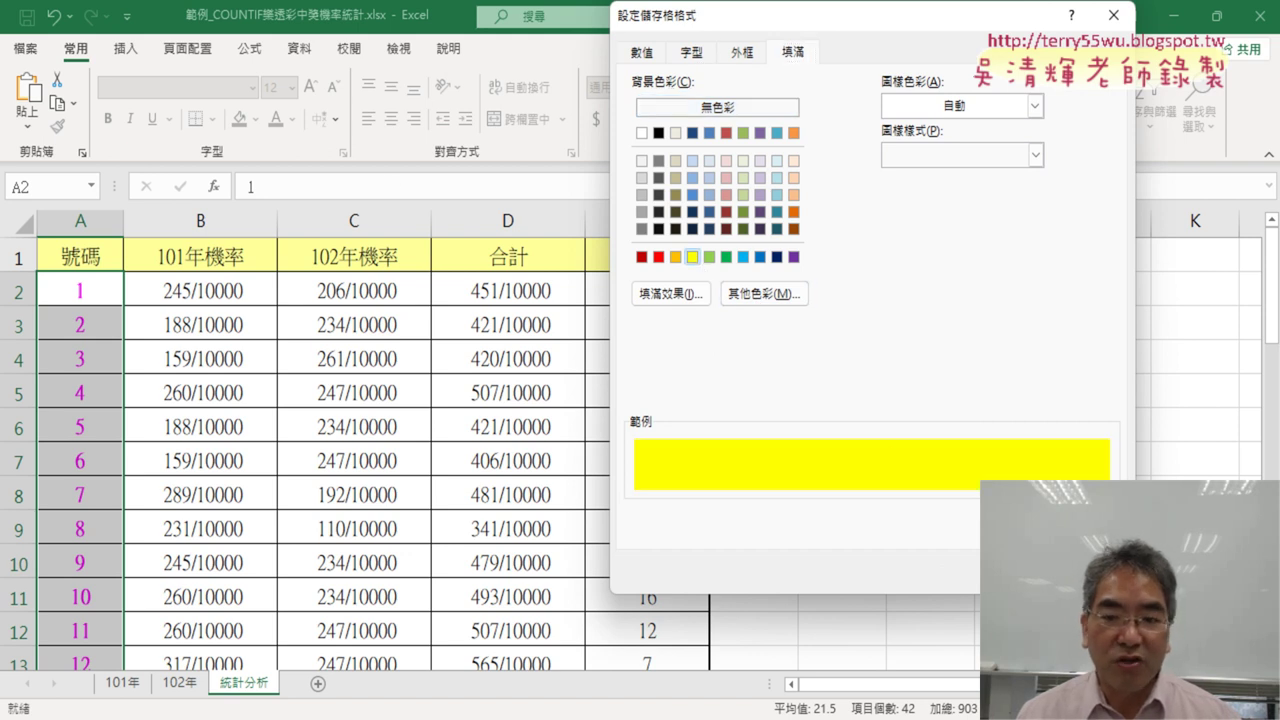
key("Return")
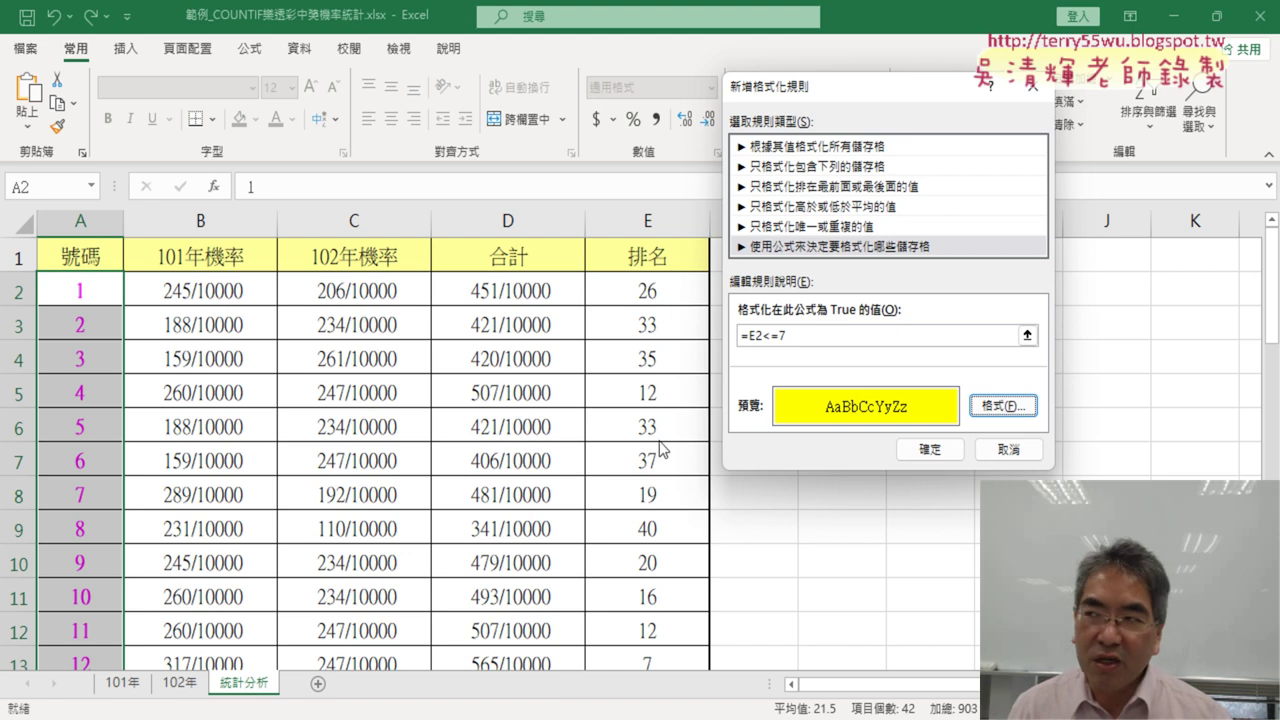
double_click(753, 337)
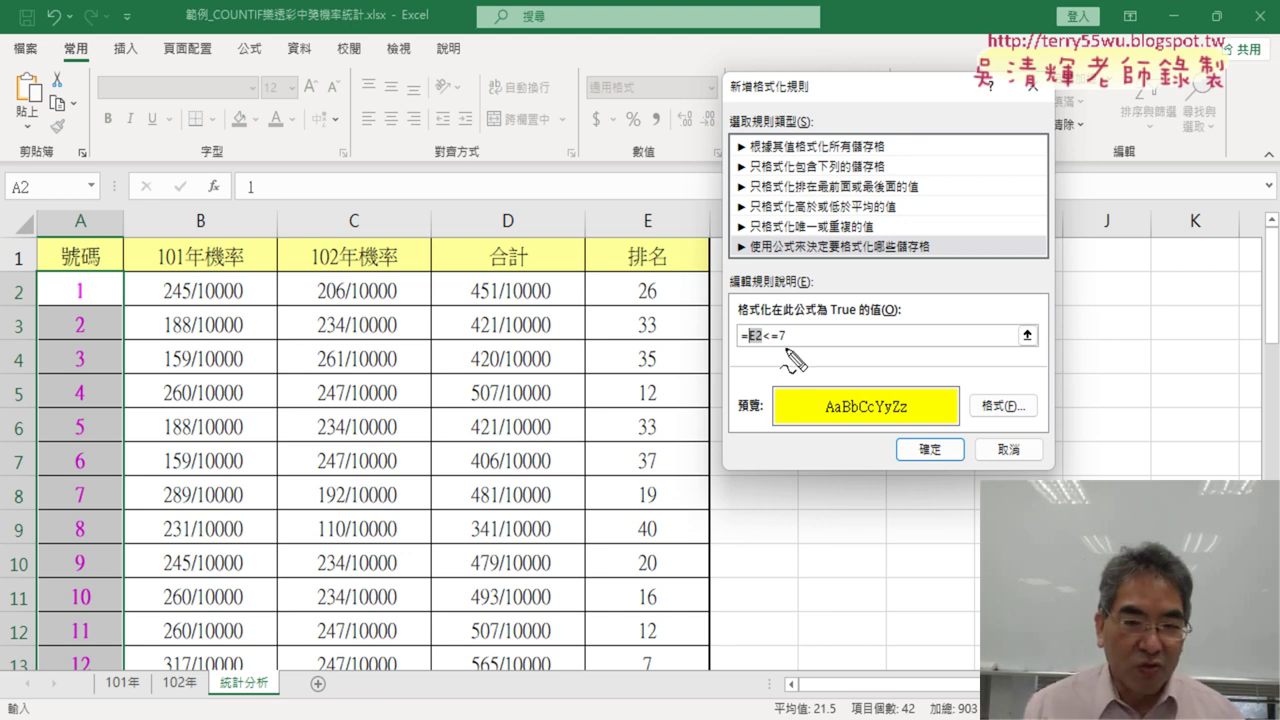
mouse_move(32, 348)
left_mouse_down()
mouse_move(124, 282)
mouse_move(122, 342)
left_mouse_up()
mouse_move(117, 187)
left_mouse_down()
mouse_move(122, 228)
mouse_move(181, 216)
left_mouse_up()
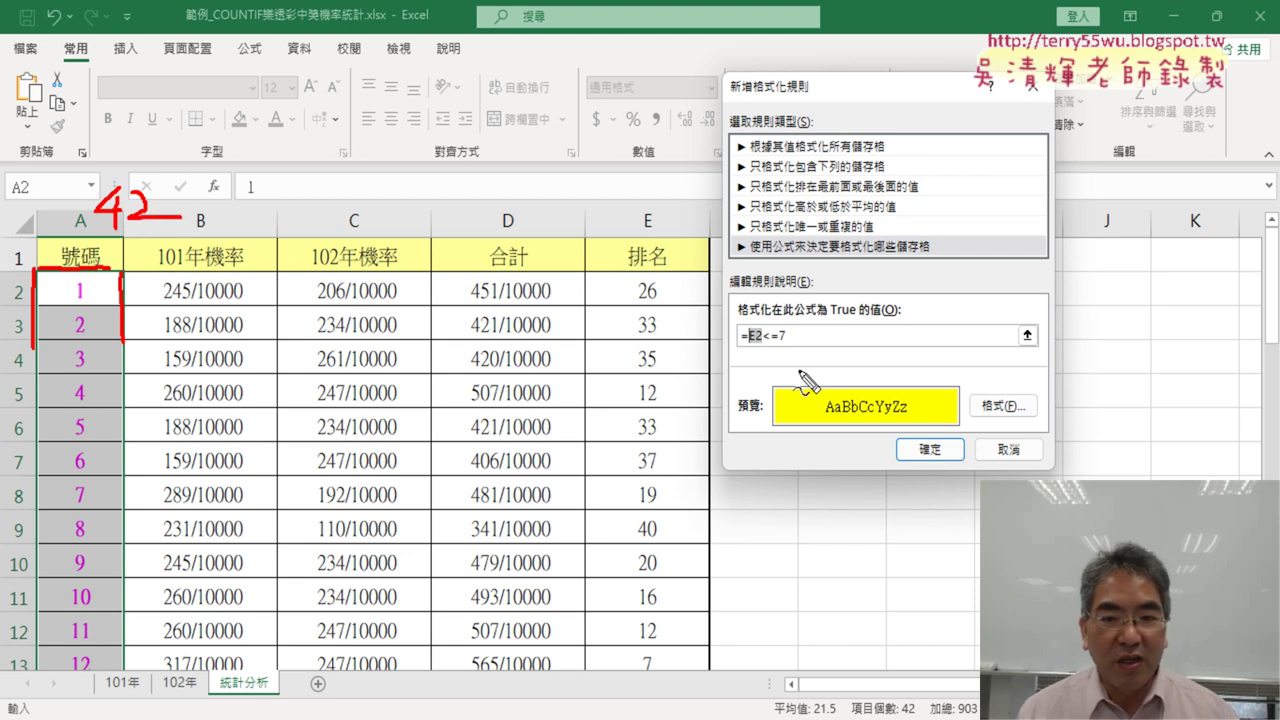
left_click_drag(749, 344, 761, 344)
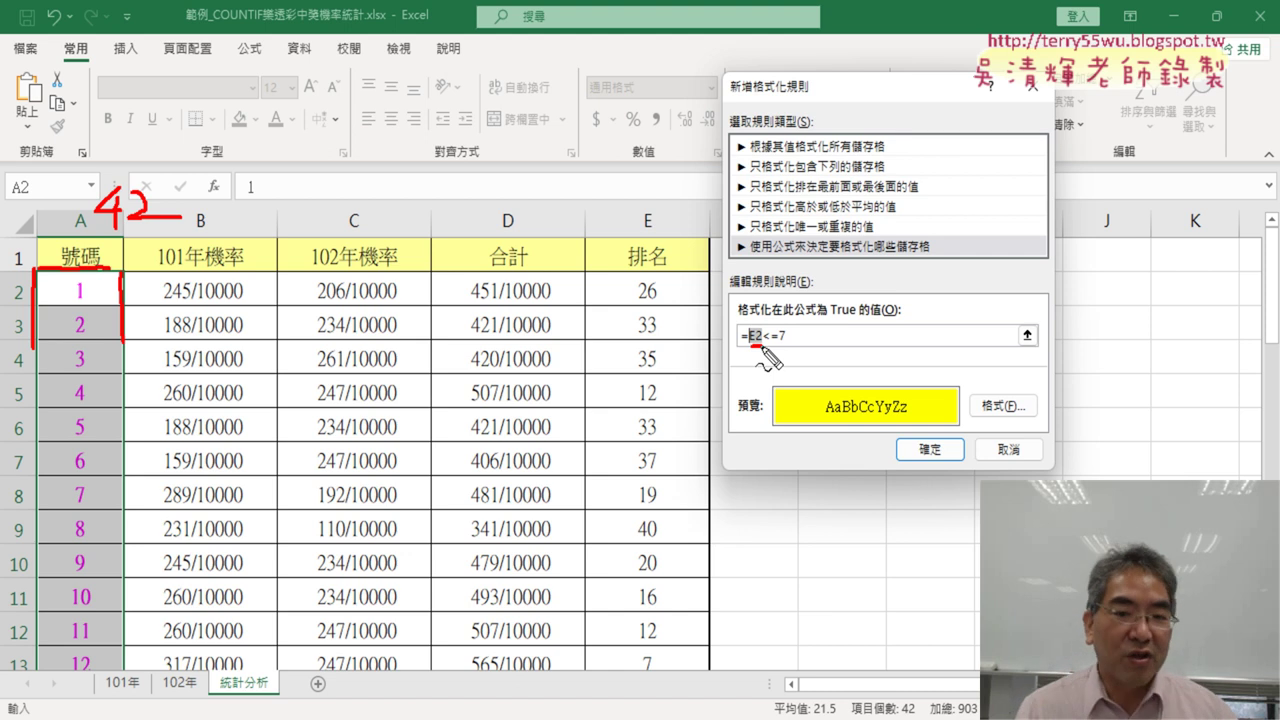
mouse_move(675, 325)
left_mouse_down()
mouse_move(625, 318)
mouse_move(618, 268)
mouse_move(680, 302)
left_mouse_up()
left_click_drag(592, 305, 591, 266)
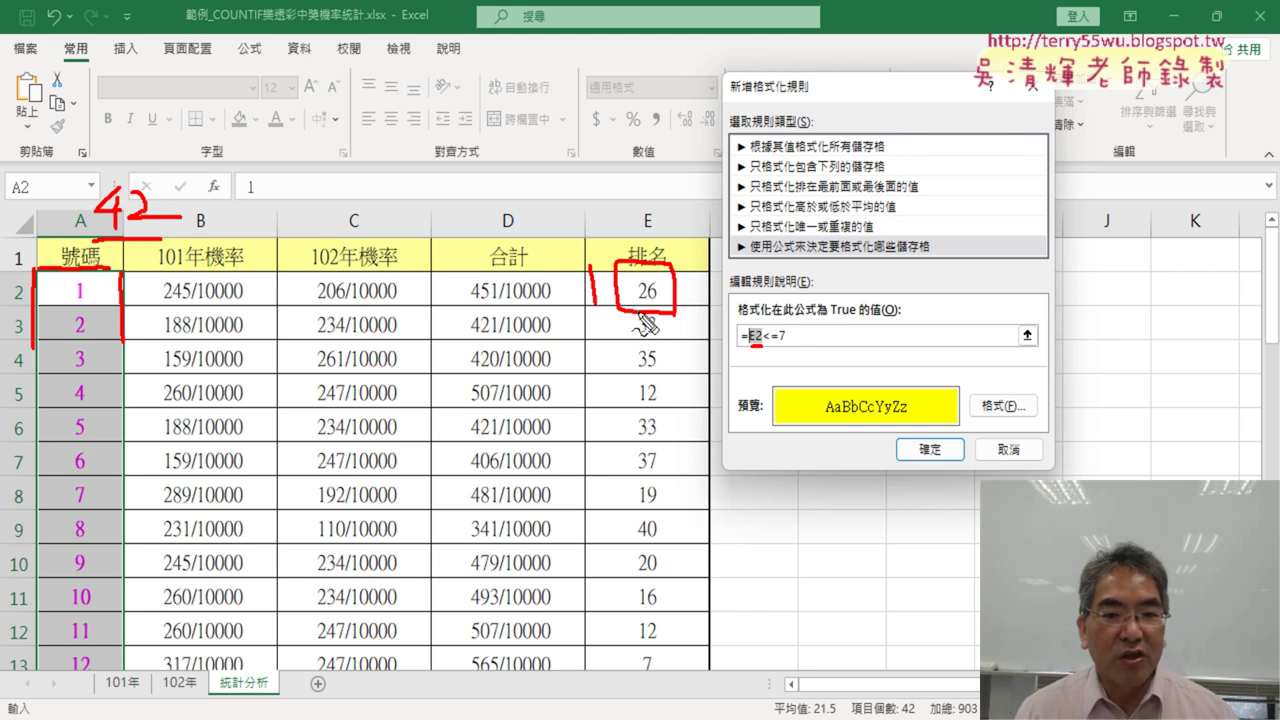
mouse_move(643, 314)
left_mouse_down()
mouse_move(643, 386)
mouse_move(672, 370)
left_mouse_up()
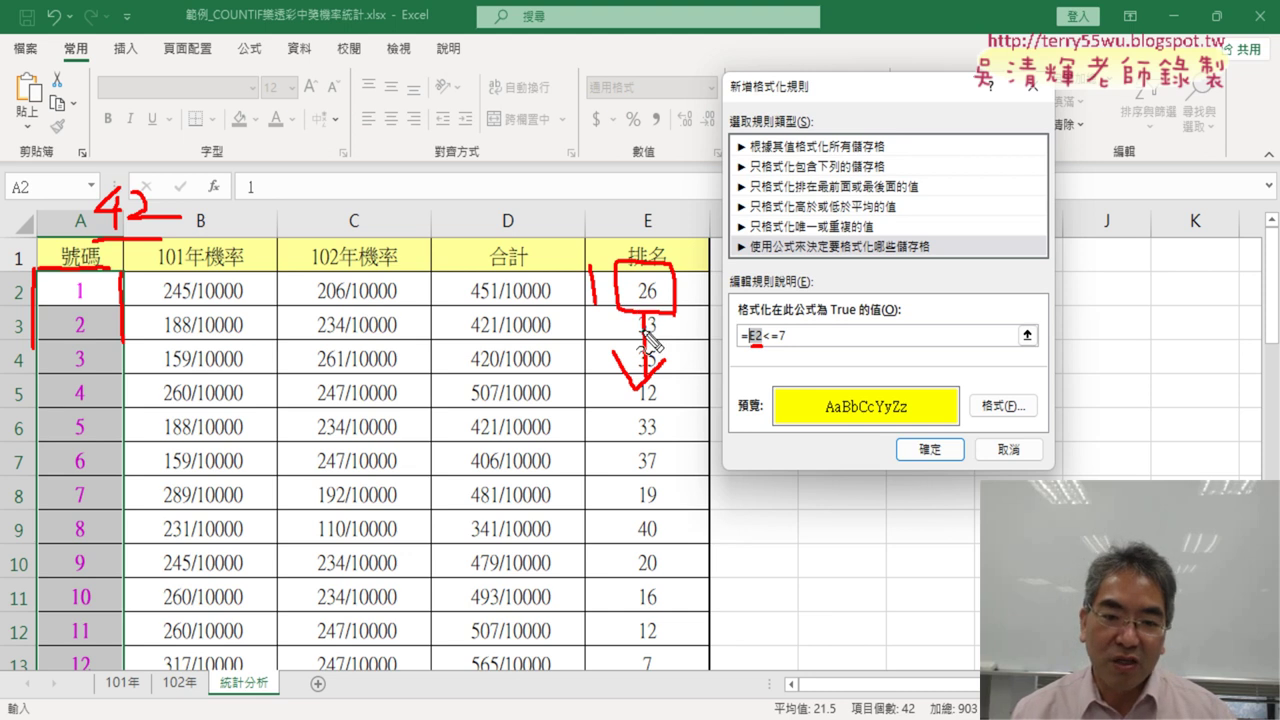
left_click_drag(648, 684, 655, 668)
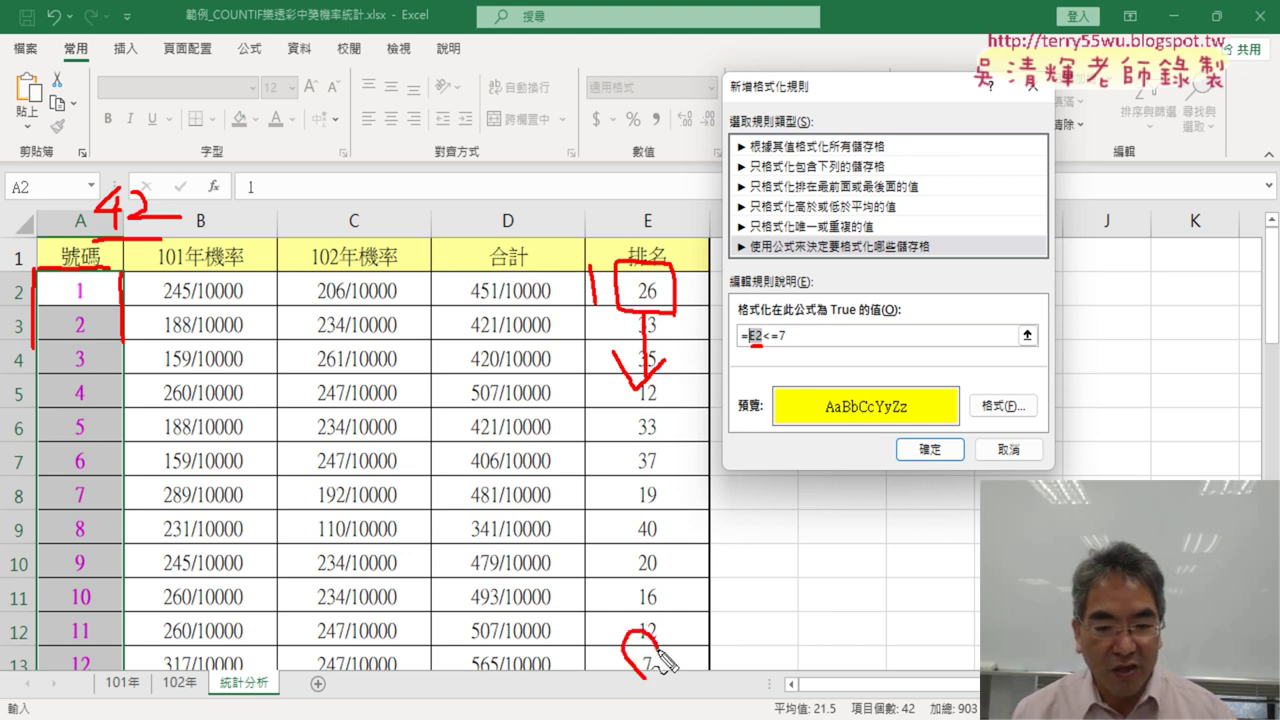
mouse_move(88, 693)
left_mouse_down()
mouse_move(62, 645)
mouse_move(98, 688)
left_mouse_up()
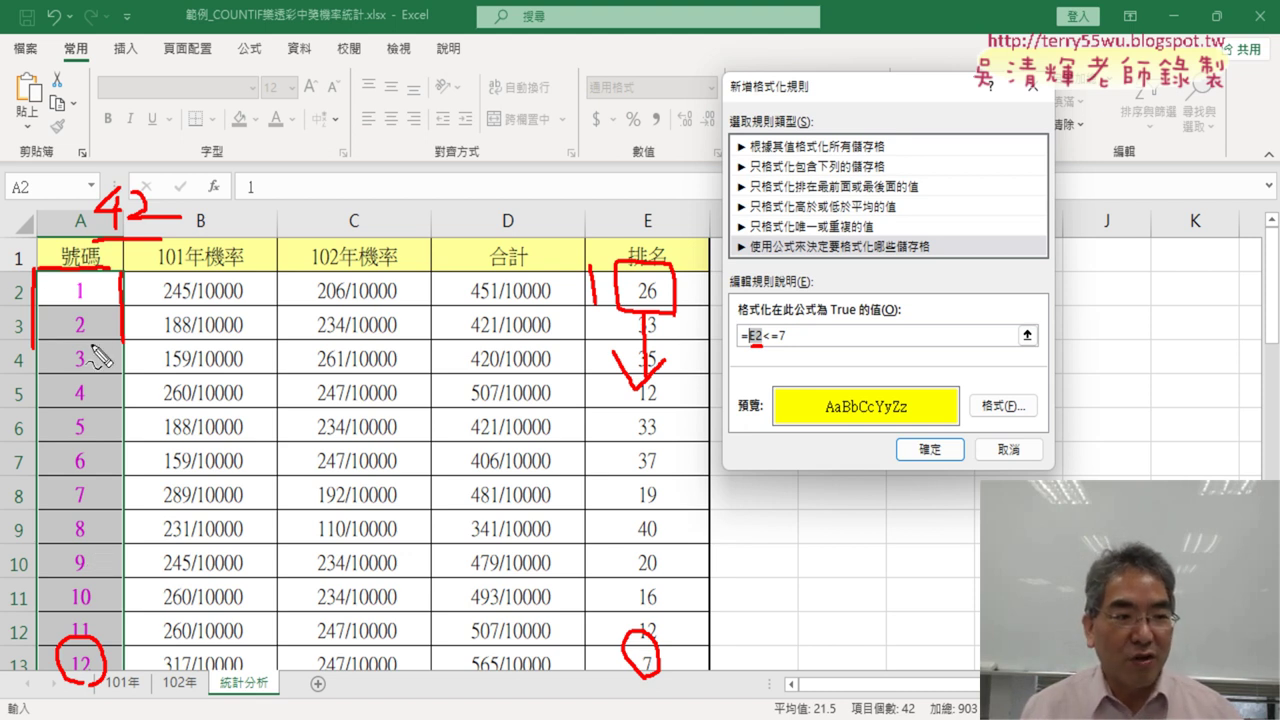
mouse_move(90, 346)
left_mouse_down()
mouse_move(86, 440)
mouse_move(118, 434)
left_mouse_up()
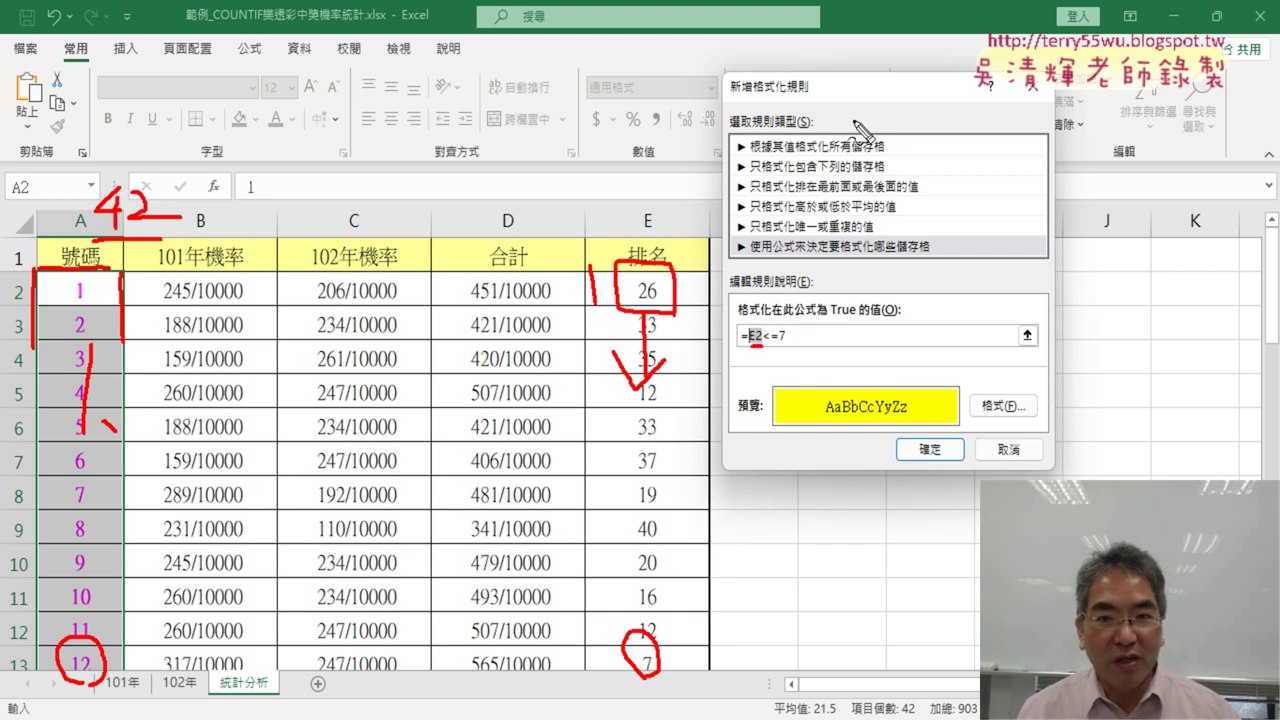
Draw annotations over the rule dialog's formula-type, =E2<=7 condition and yellow preview, then clear them.
mouse_move(815, 108)
left_mouse_down()
mouse_move(790, 58)
mouse_move(815, 100)
left_mouse_up()
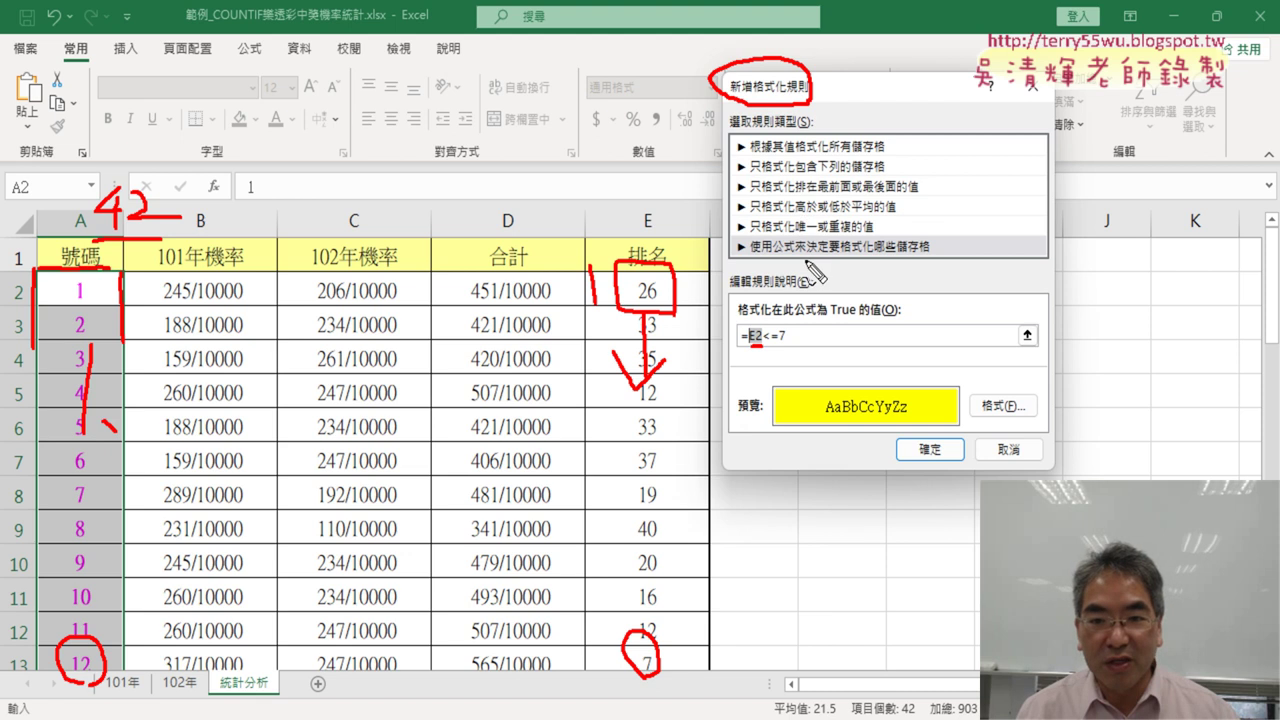
mouse_move(795, 262)
left_mouse_down()
mouse_move(805, 230)
mouse_move(945, 250)
mouse_move(800, 264)
left_mouse_up()
left_click_drag(958, 212, 1005, 246)
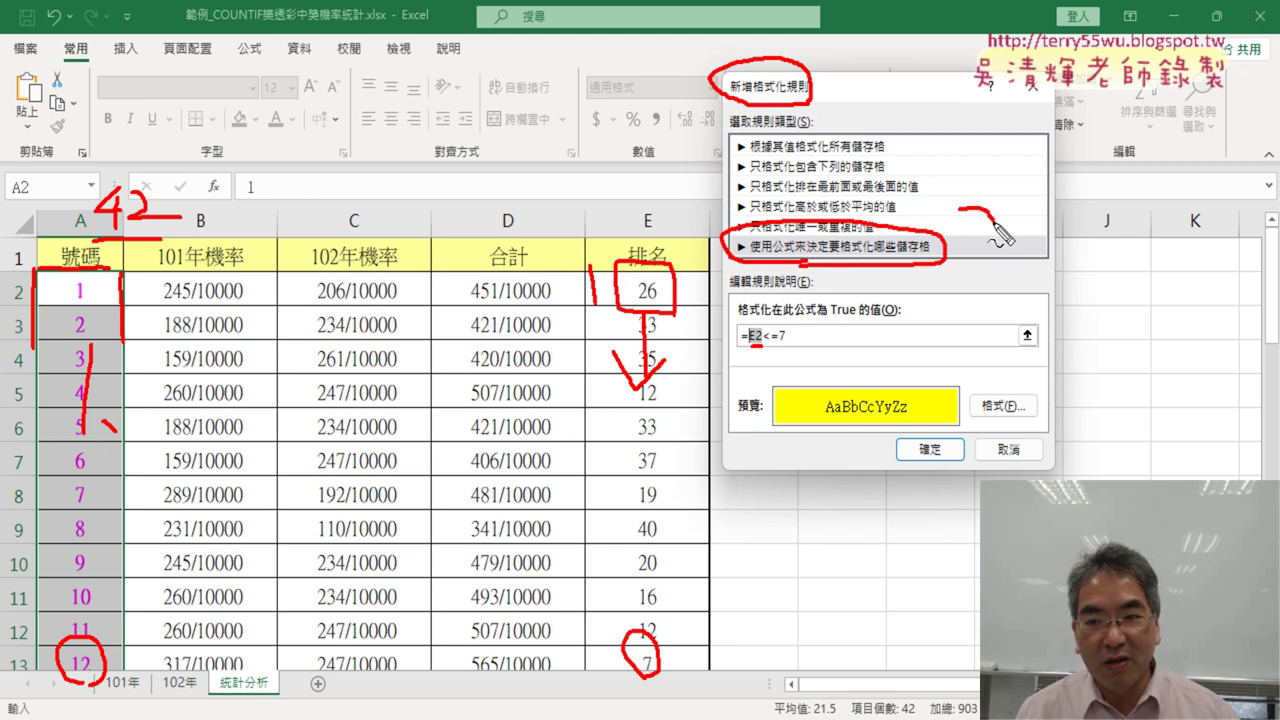
left_click_drag(798, 322, 802, 348)
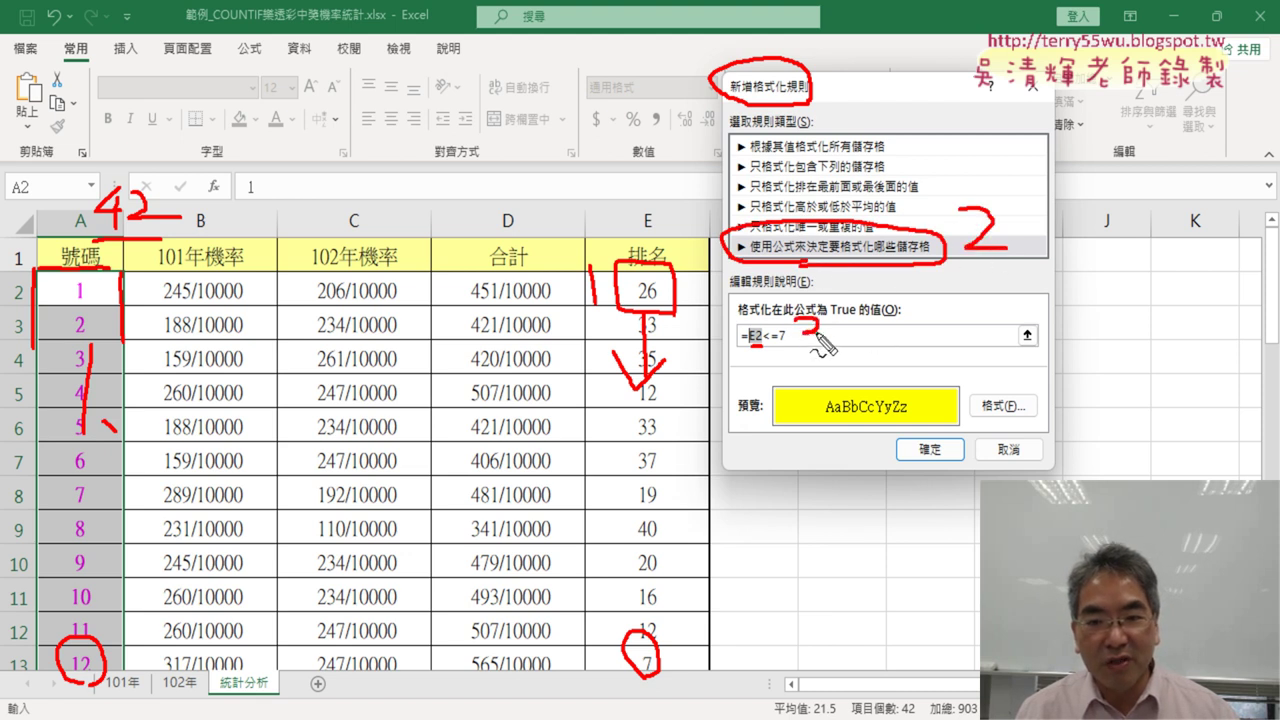
left_click_drag(1064, 387, 1058, 430)
left_click_drag(1030, 407, 1075, 407)
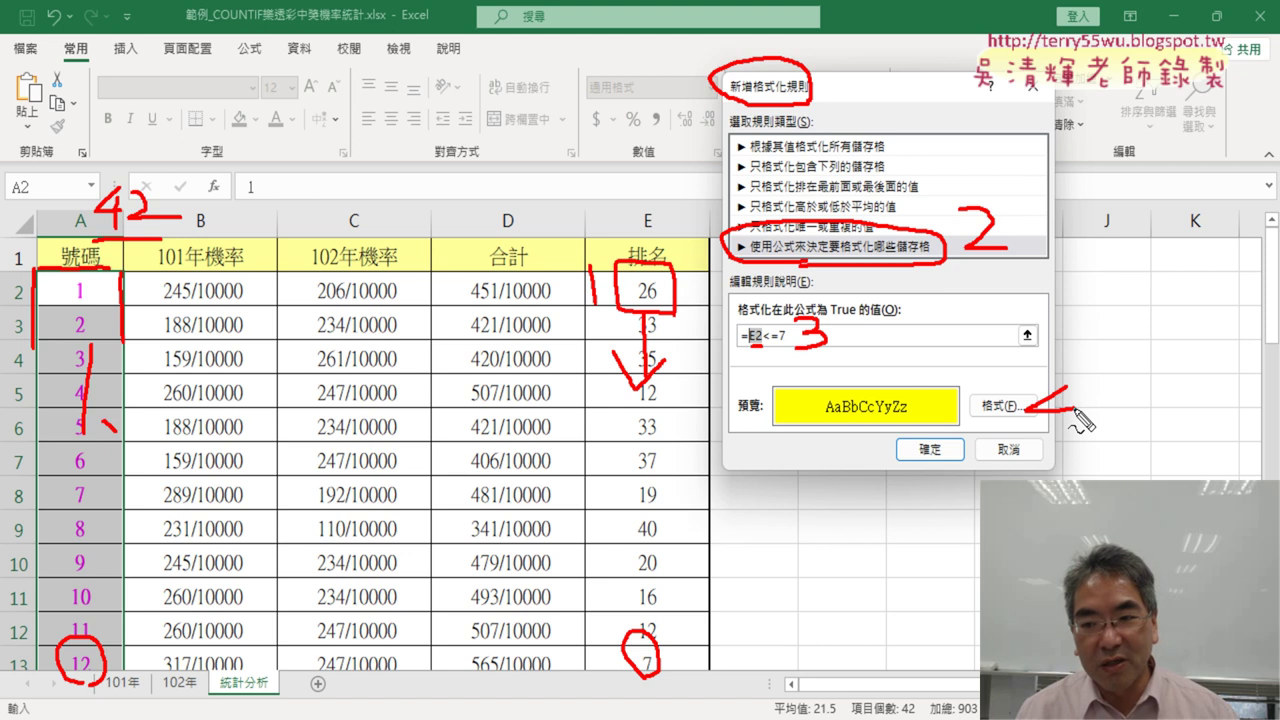
left_click_drag(912, 472, 926, 476)
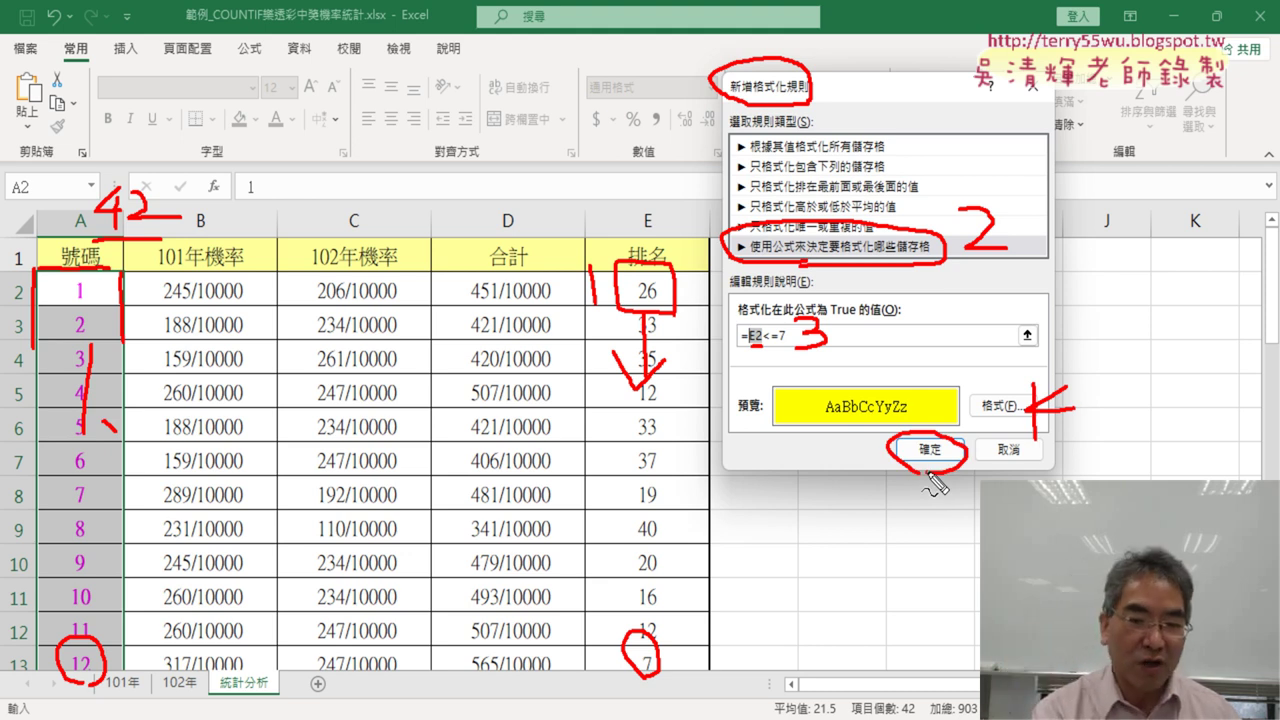
key("Escape")
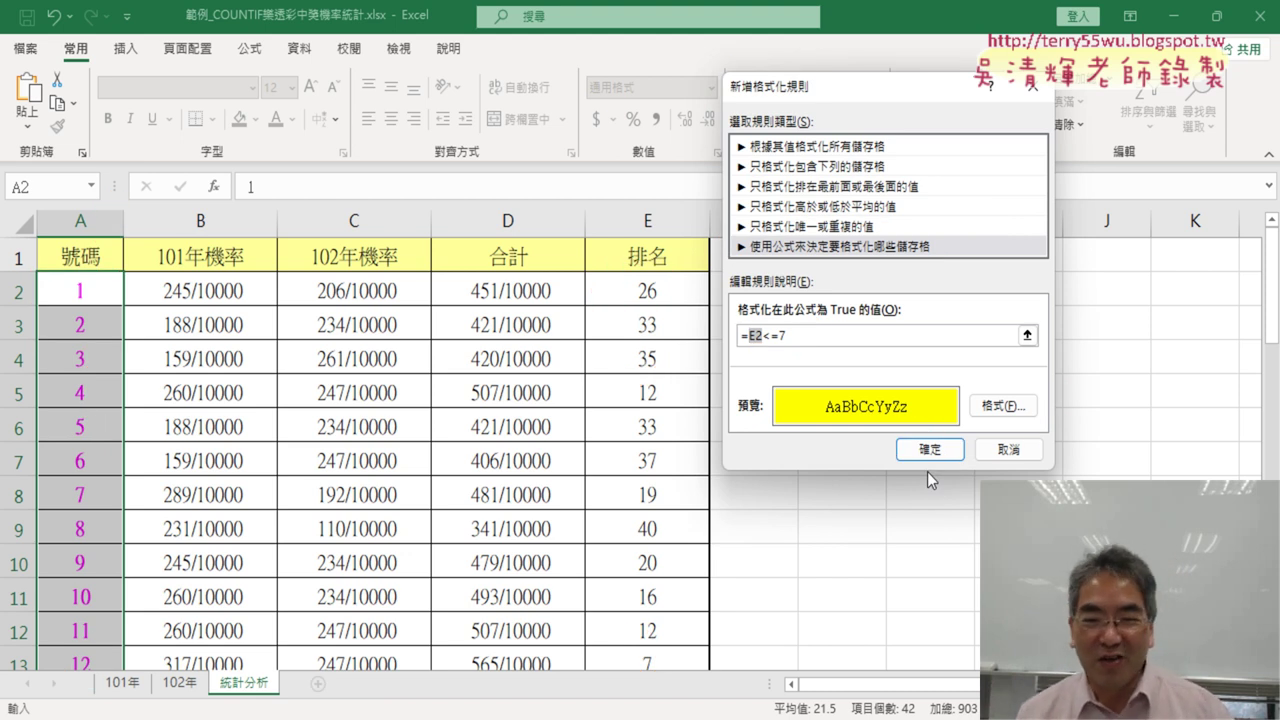
Apply the =E2<=7 rule and scroll down to see numbers like 33, 34 and 39 turn yellow.
left_click(929, 451)
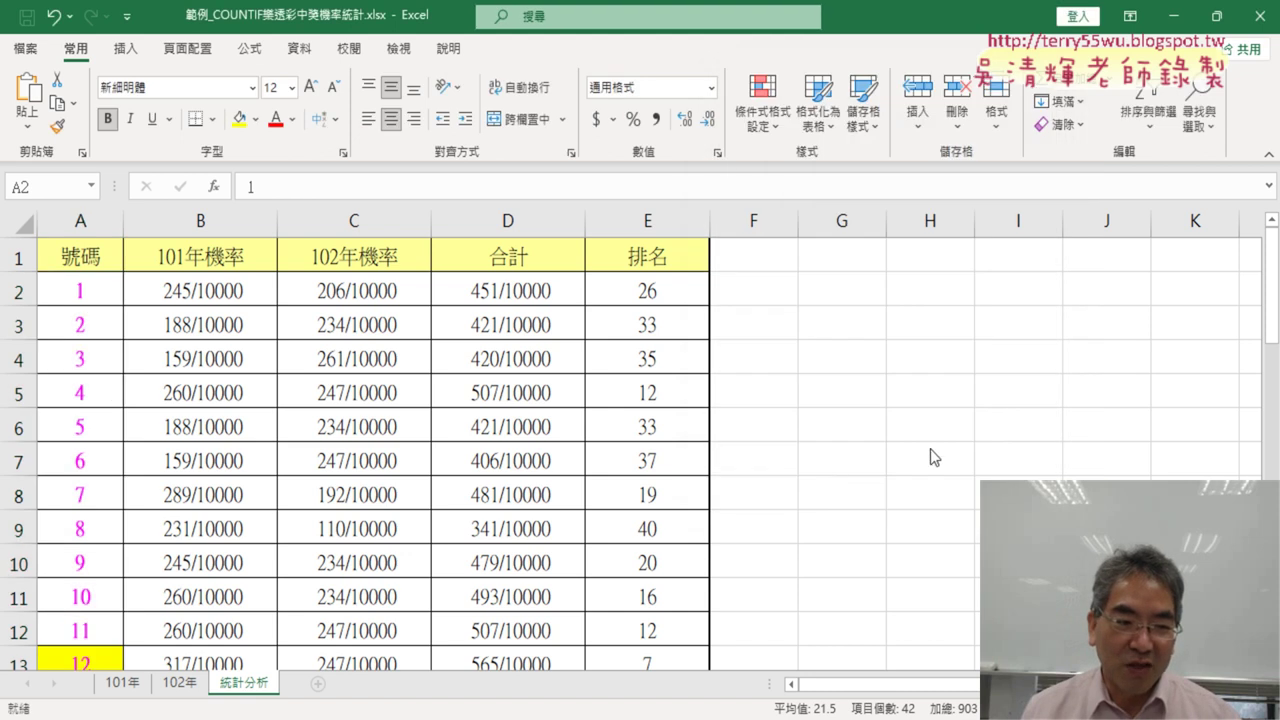
scroll(453, 492, "down", 3)
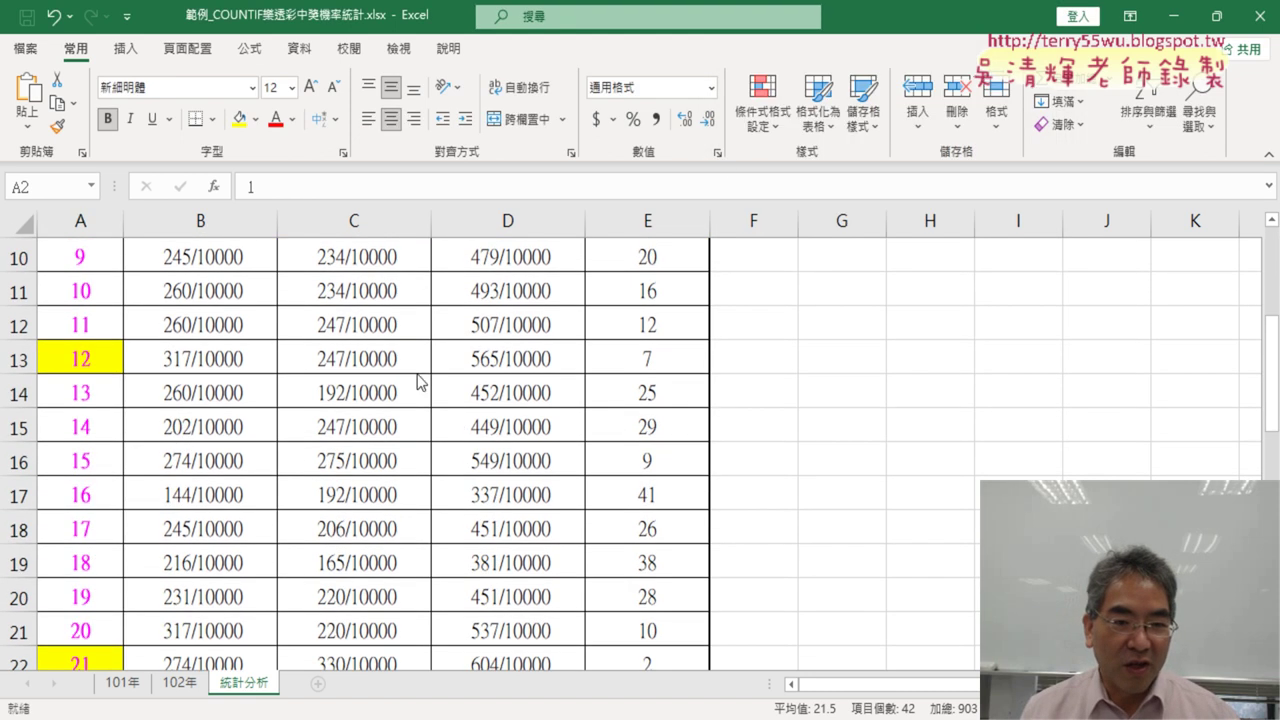
scroll(604, 374, "down", 2)
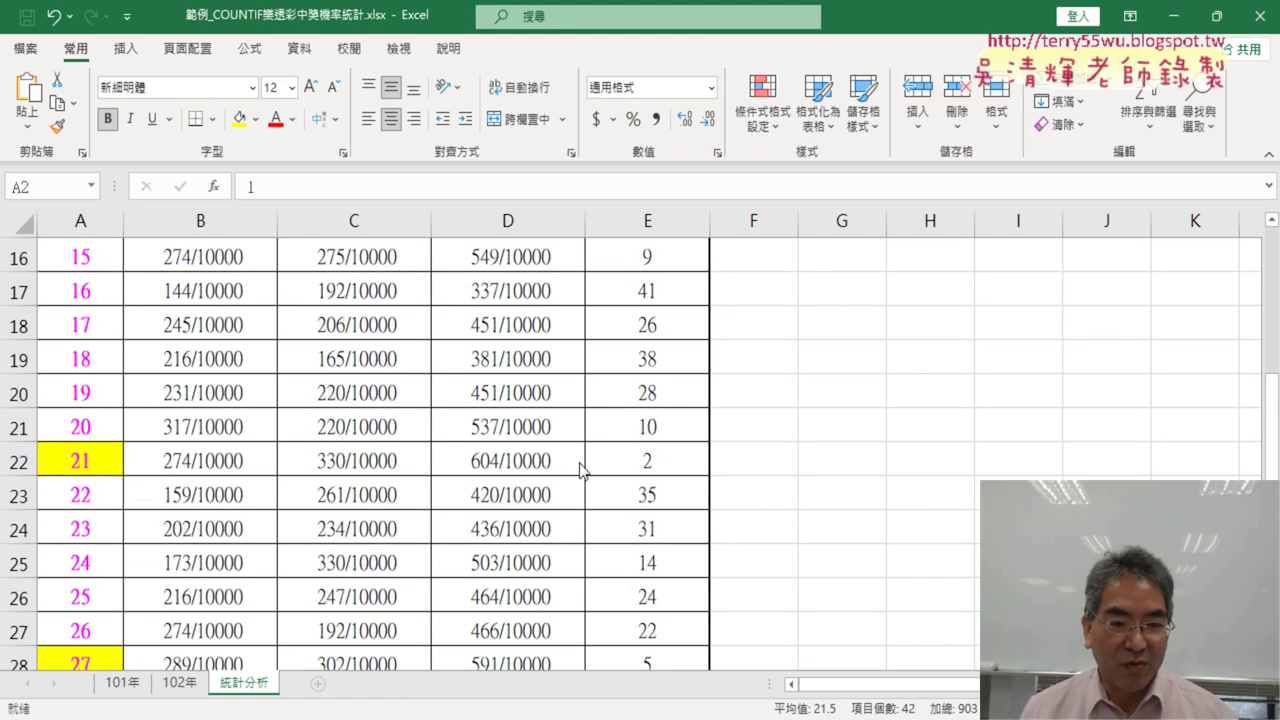
scroll(582, 468, "down", 1)
scroll(400, 468, "down", 2)
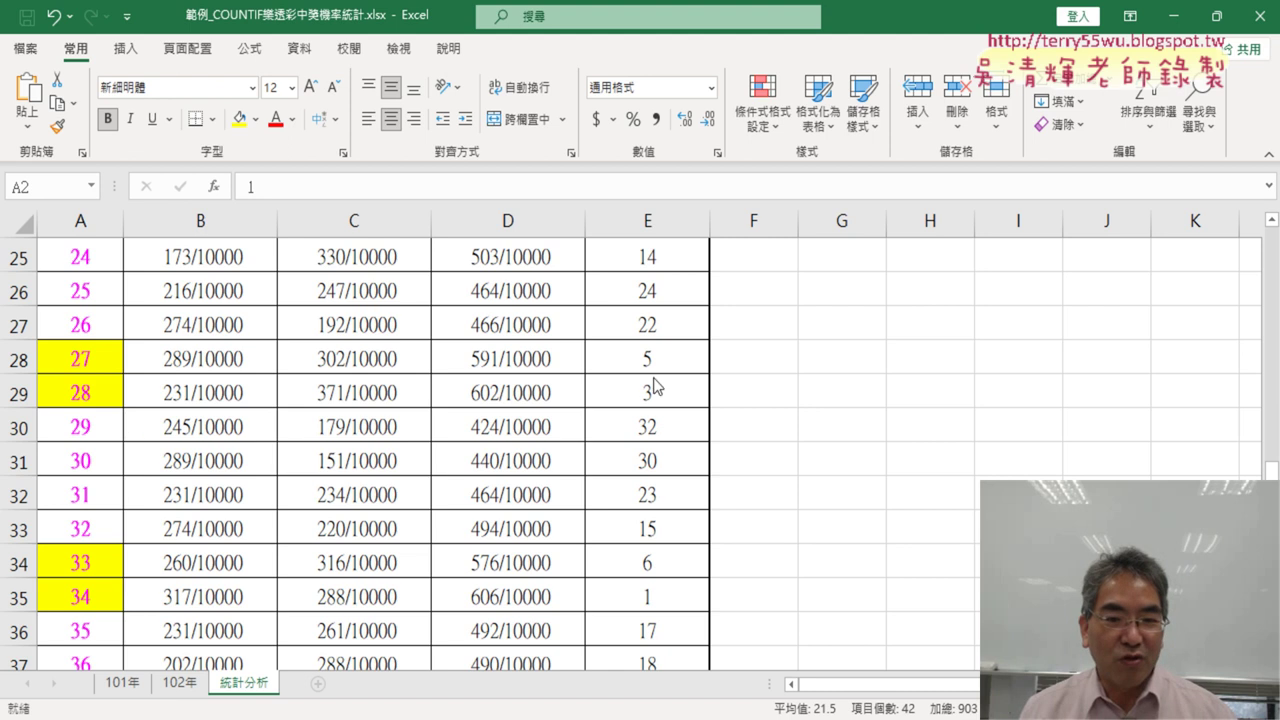
scroll(100, 418, "down", 3)
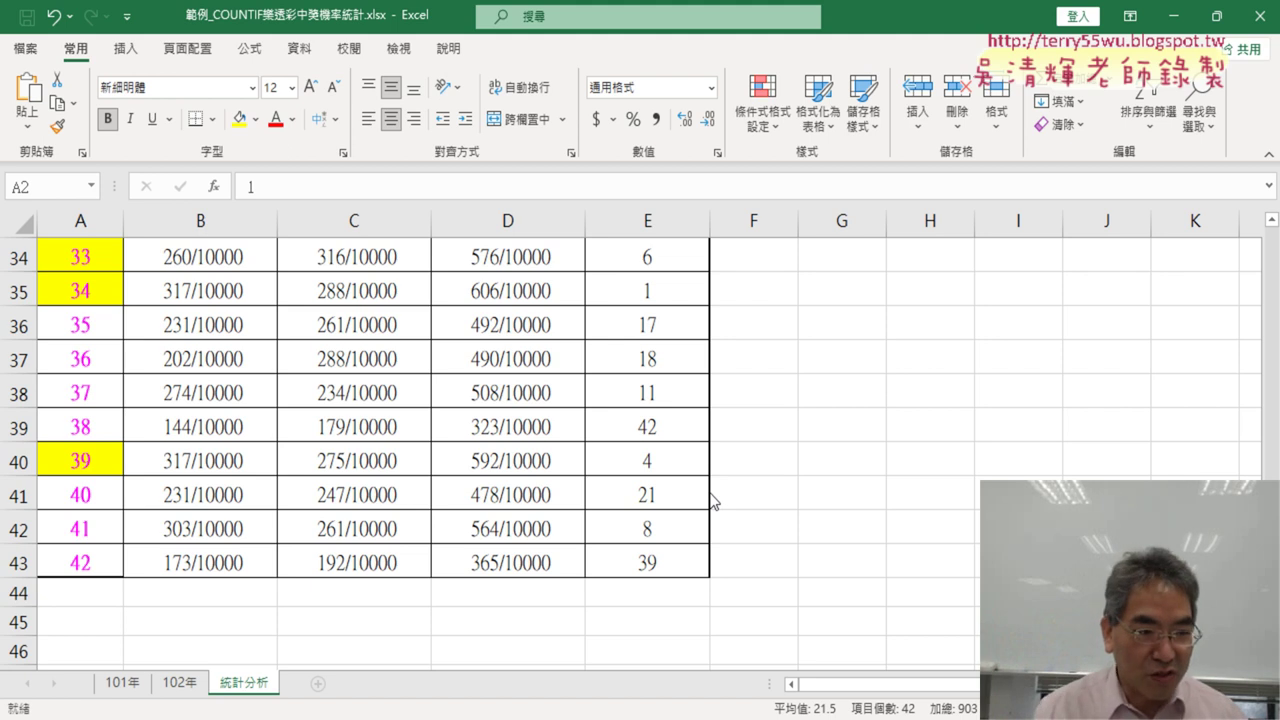
Undo the applied yellow highlighting and scroll back to the top.
key("ctrl+shift+Down")
scroll(698, 404, "up", 10)
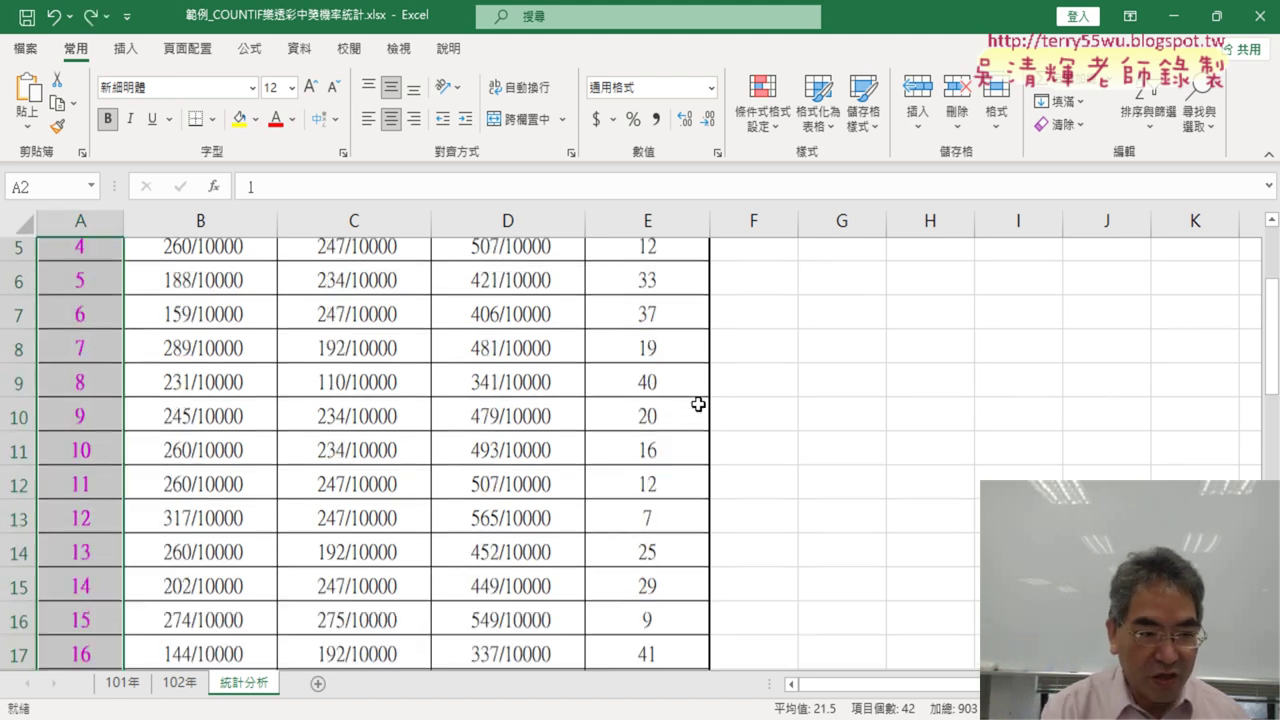
scroll(698, 404, "up", 2)
Select A2:A43 and open the Conditional Formatting menu.
left_click(82, 289)
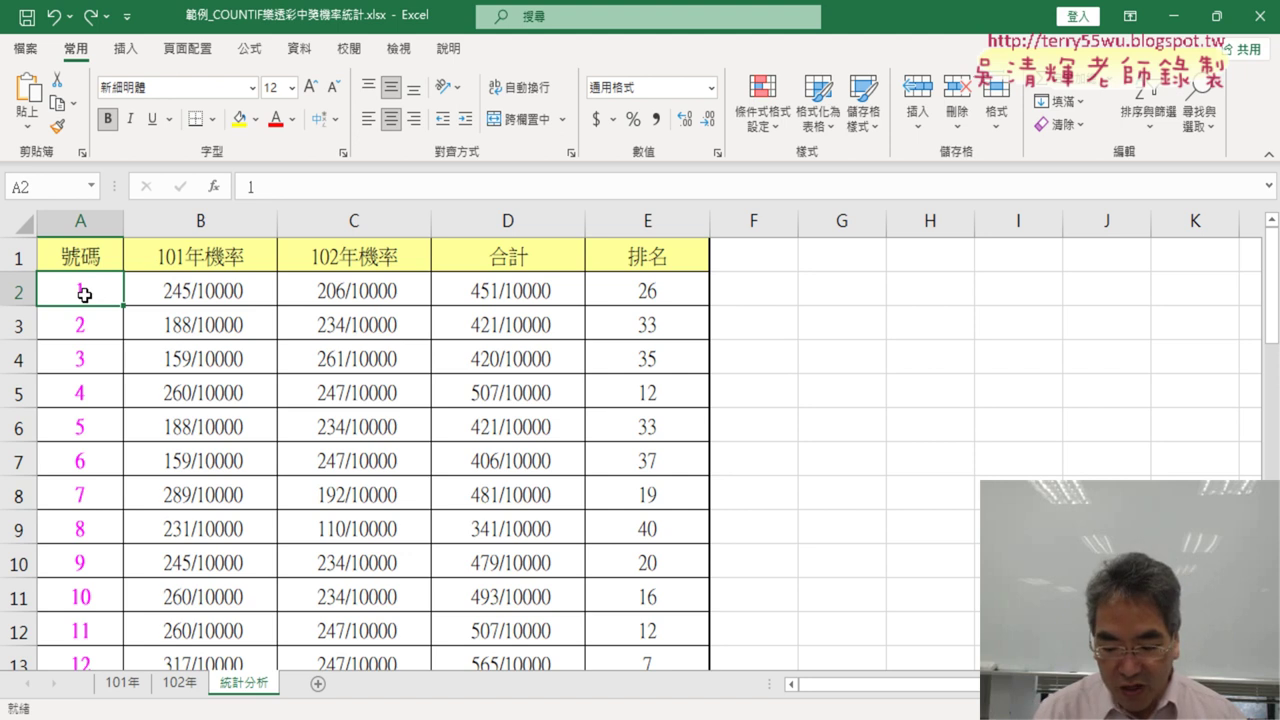
key("ctrl+shift+Down")
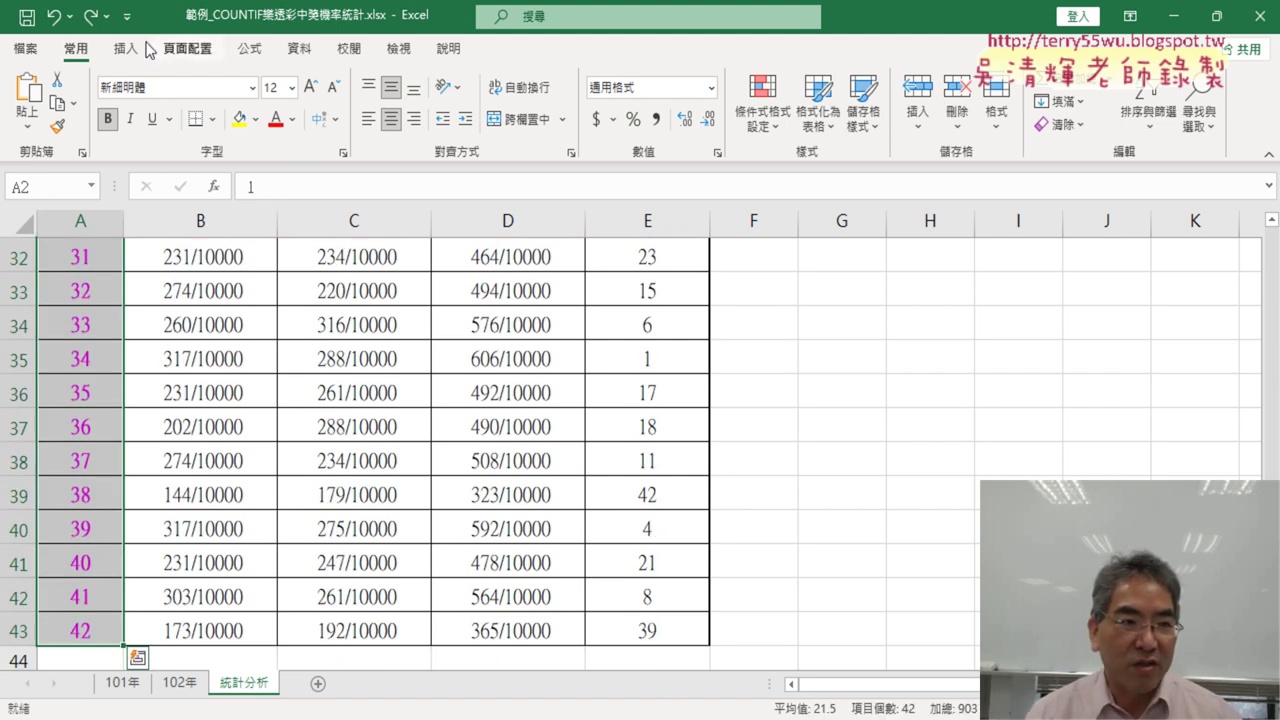
left_click(771, 124)
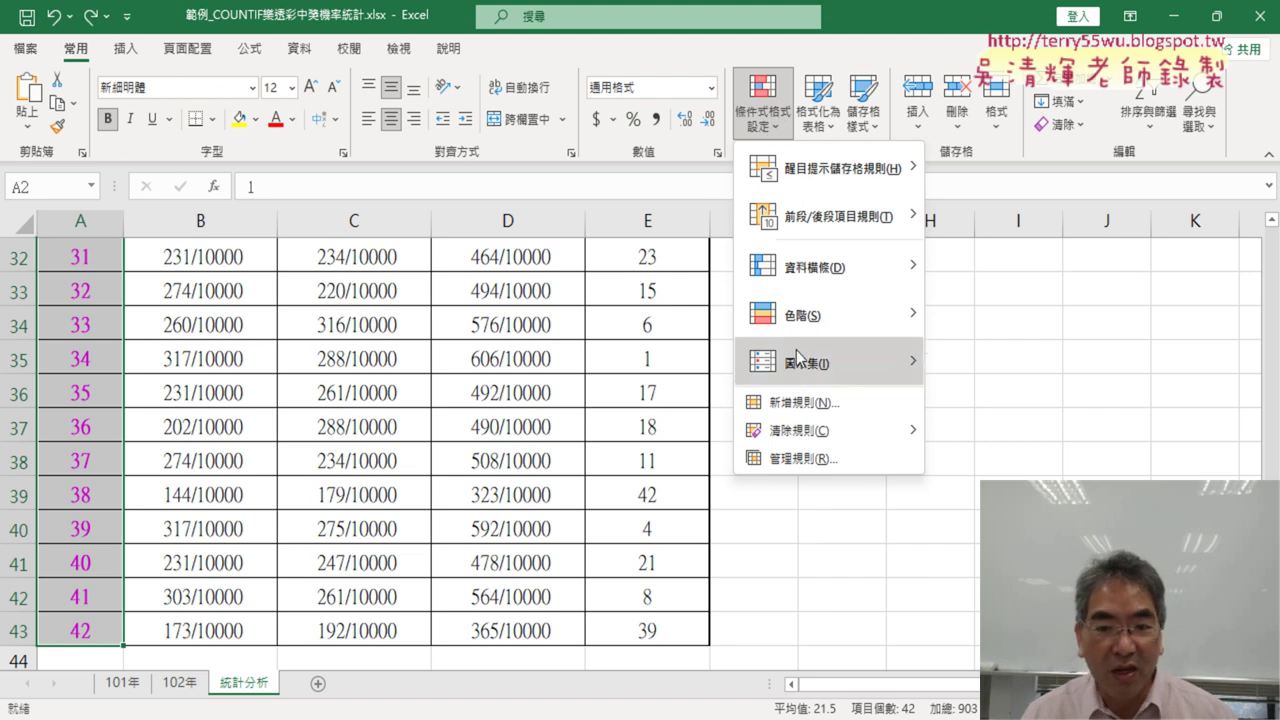
Start a new formula-based rule with the condition =E2<=7.
left_click(803, 403)
left_click(730, 222)
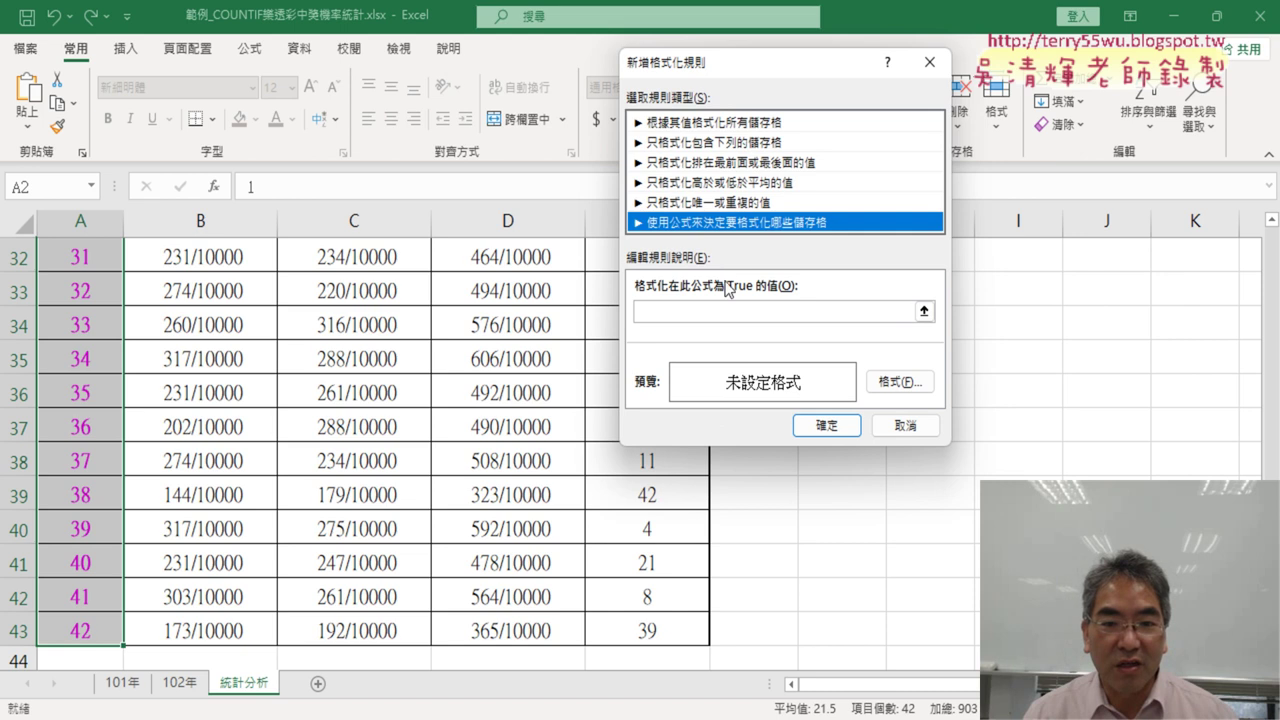
left_click(790, 310)
scroll(1140, 289, "up", 6)
scroll(1137, 323, "up", 3)
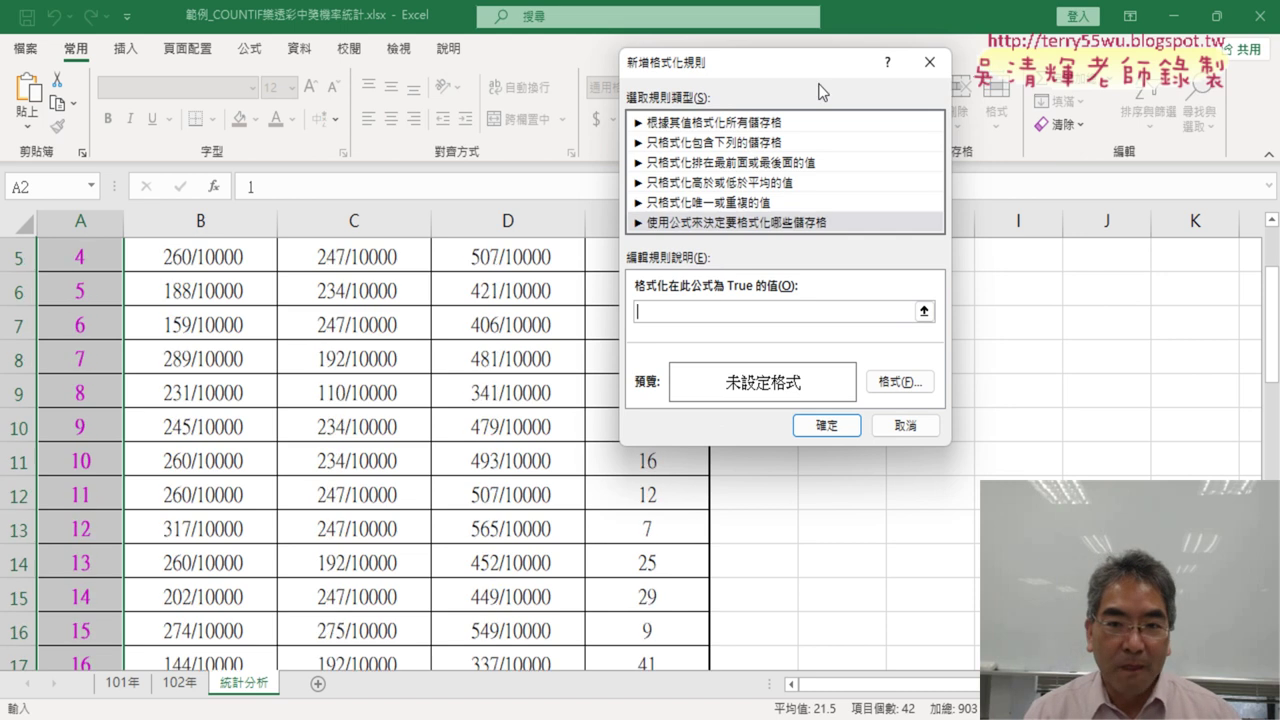
left_click_drag(805, 69, 955, 85)
scroll(723, 317, "up", 2)
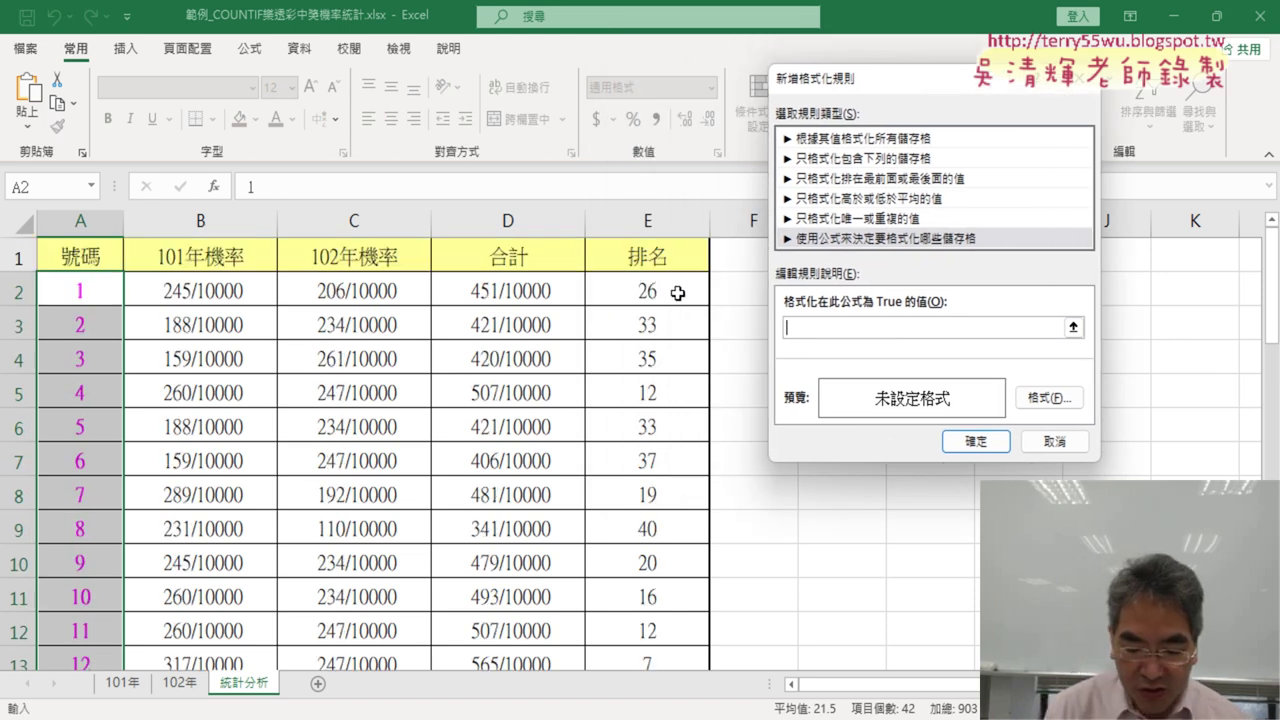
type("=")
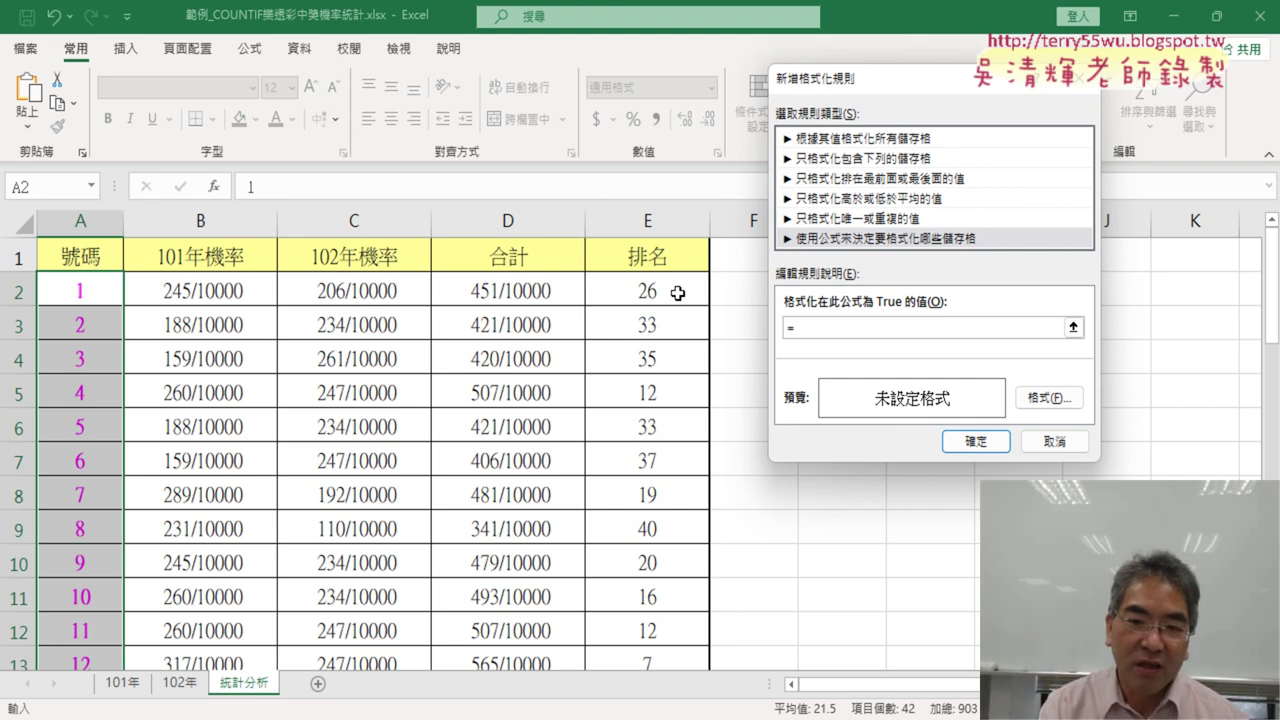
type("E")
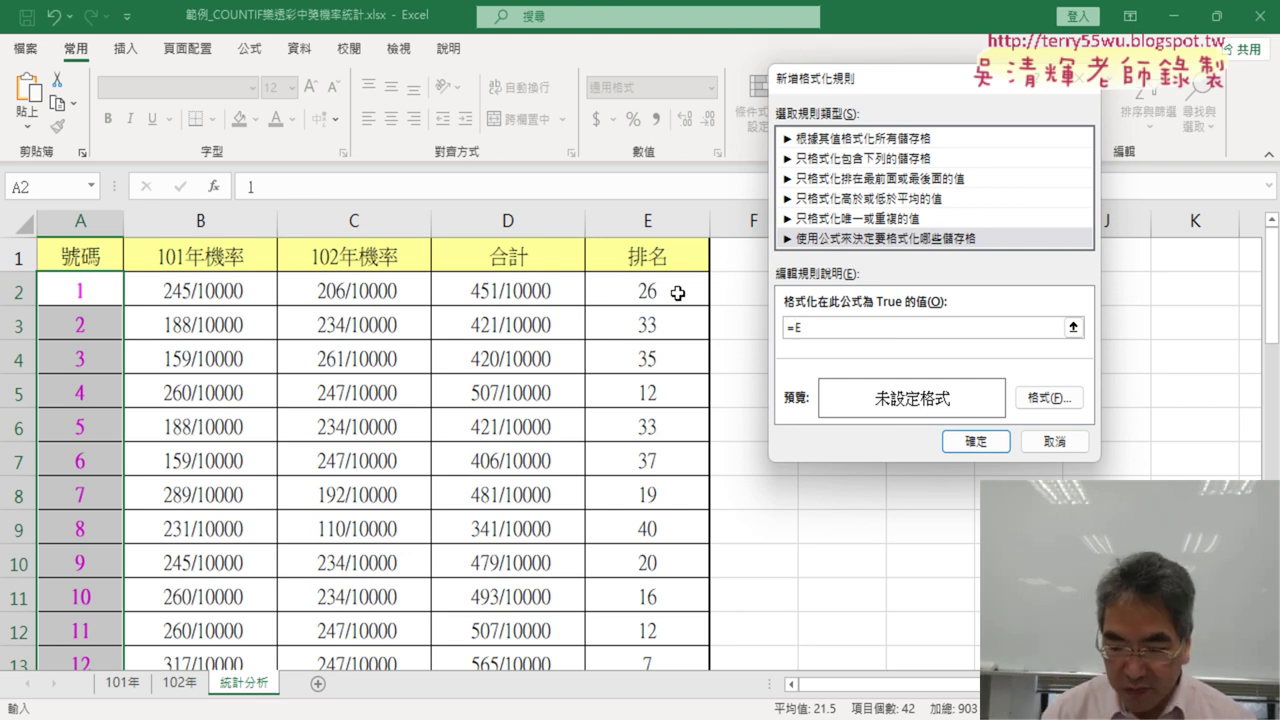
type("2<")
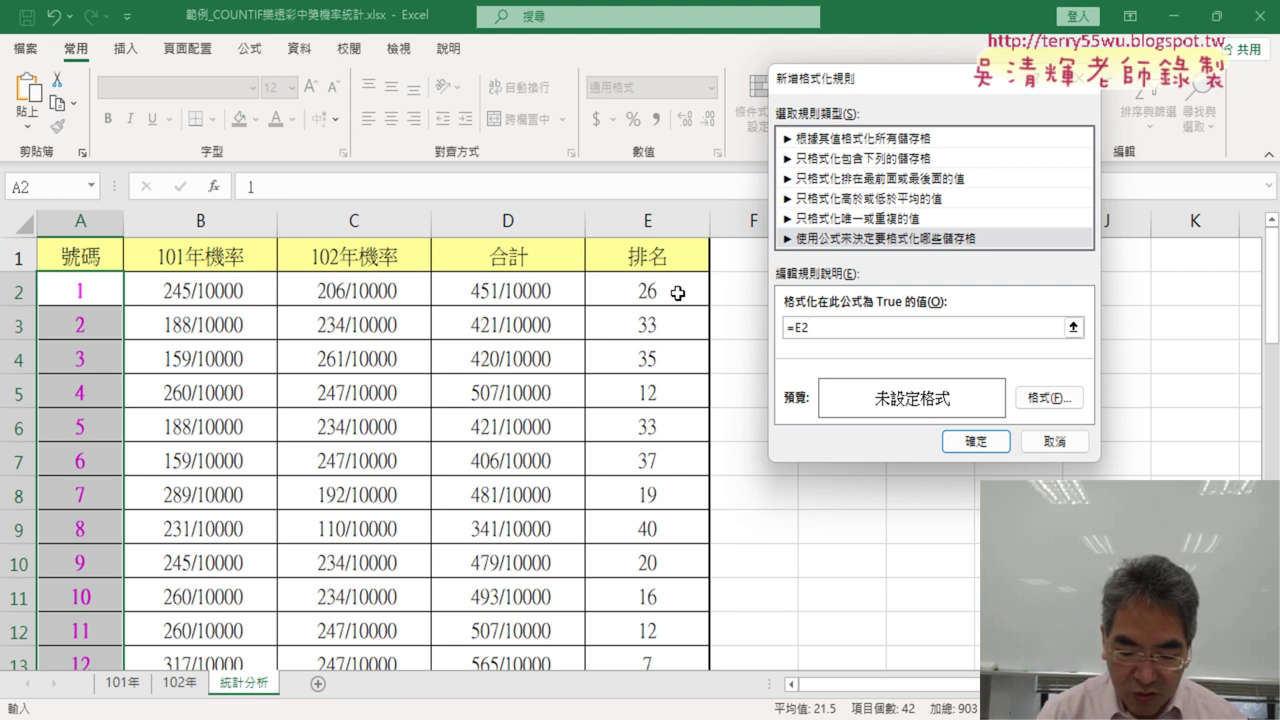
type("=7")
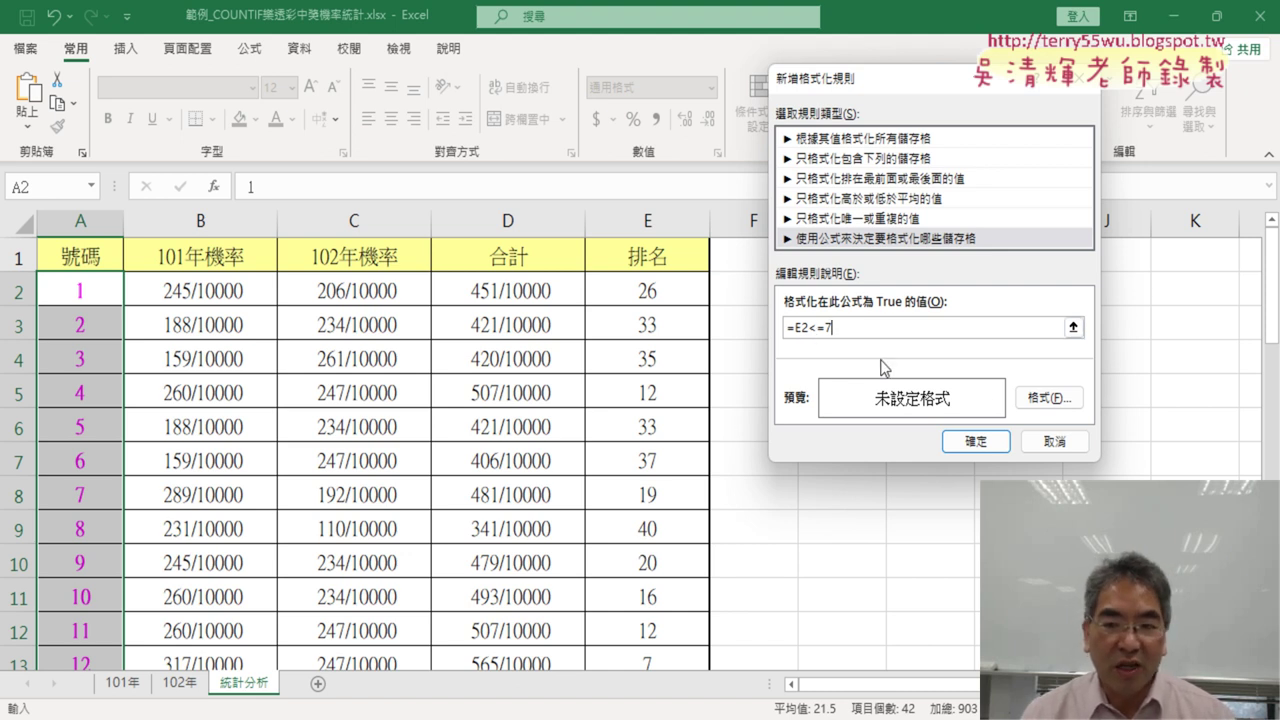
Give the rule a yellow fill and apply it to the column A numbers.
left_click(1047, 398)
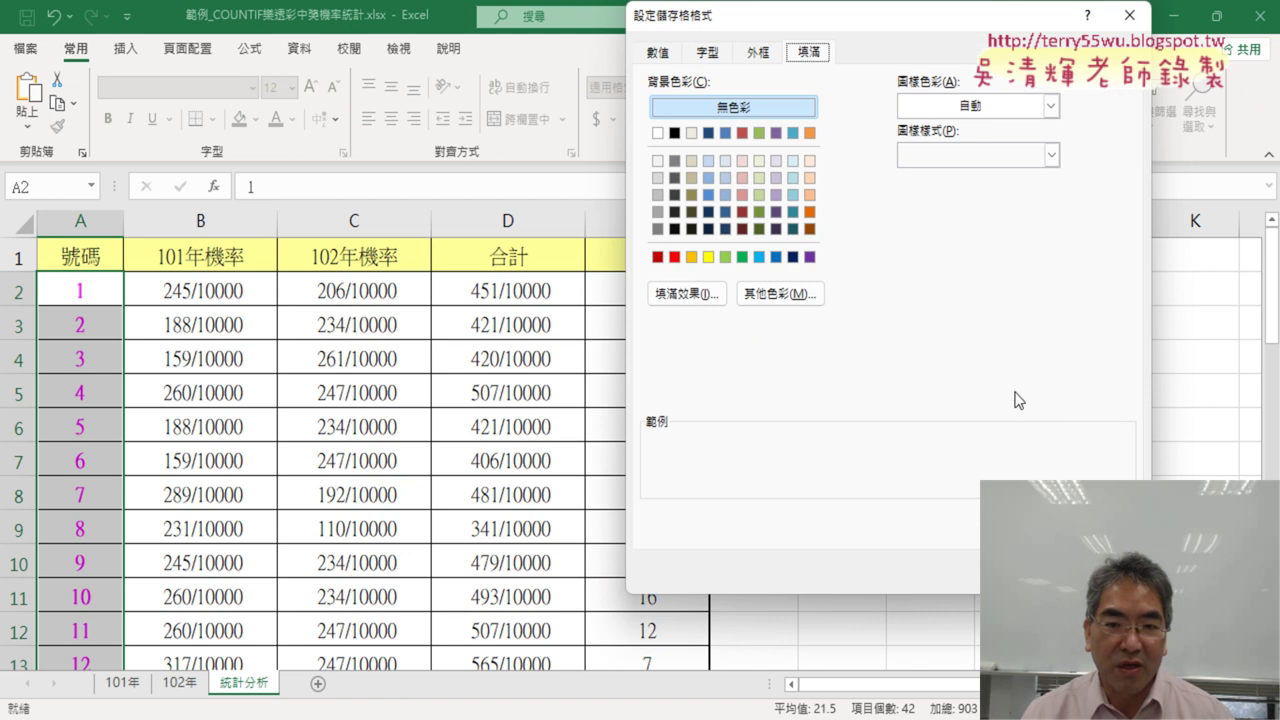
left_click(711, 262)
left_click(1020, 566)
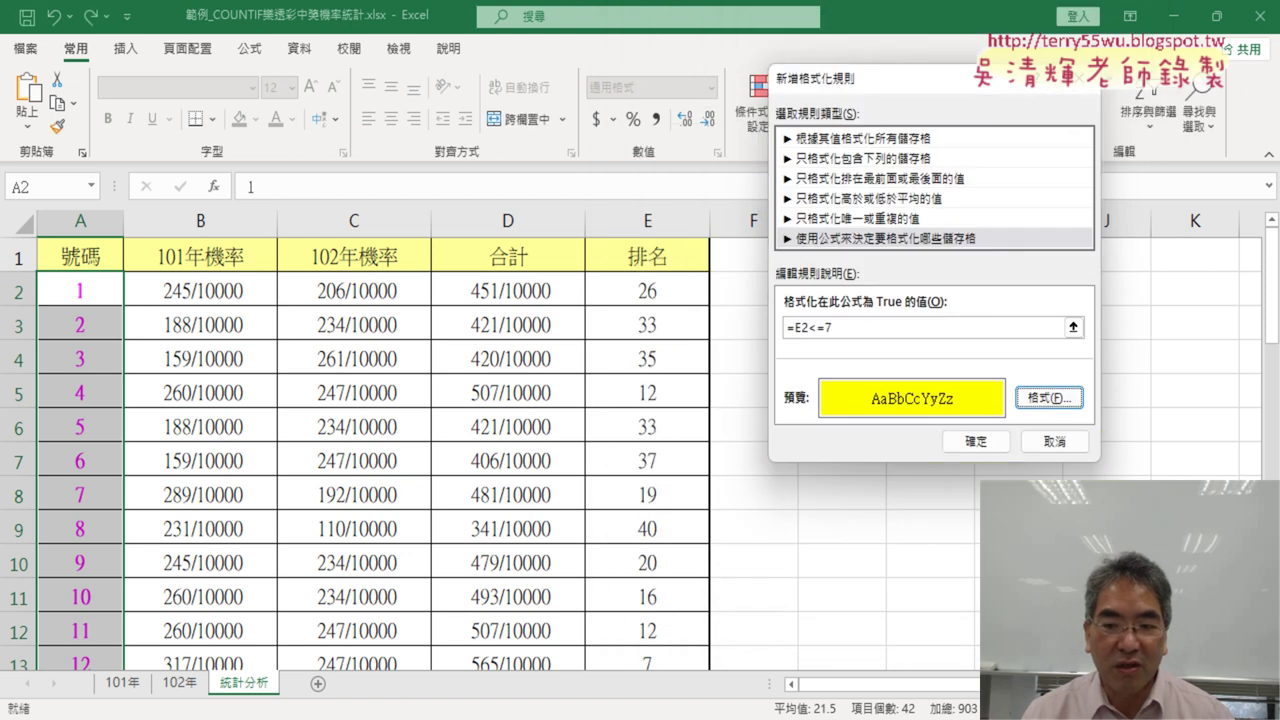
left_click(985, 447)
scroll(491, 457, "down", 3)
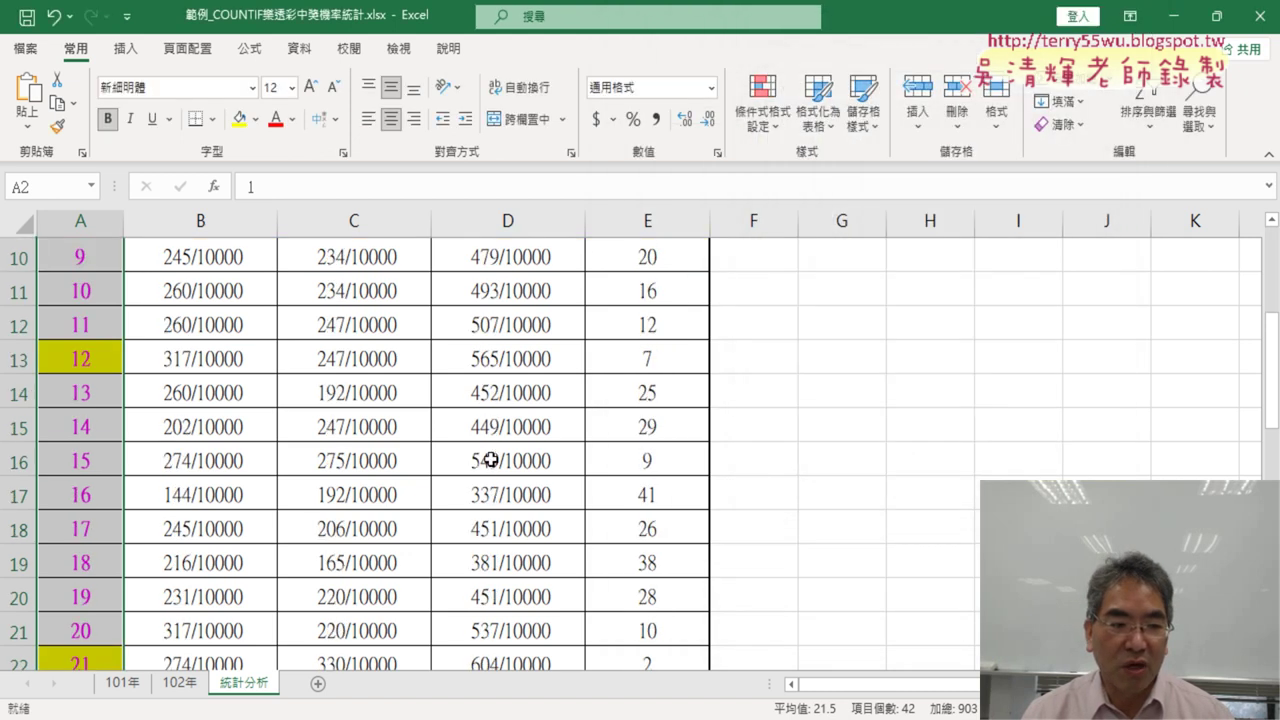
scroll(491, 457, "down", 1)
scroll(500, 455, "down", 2)
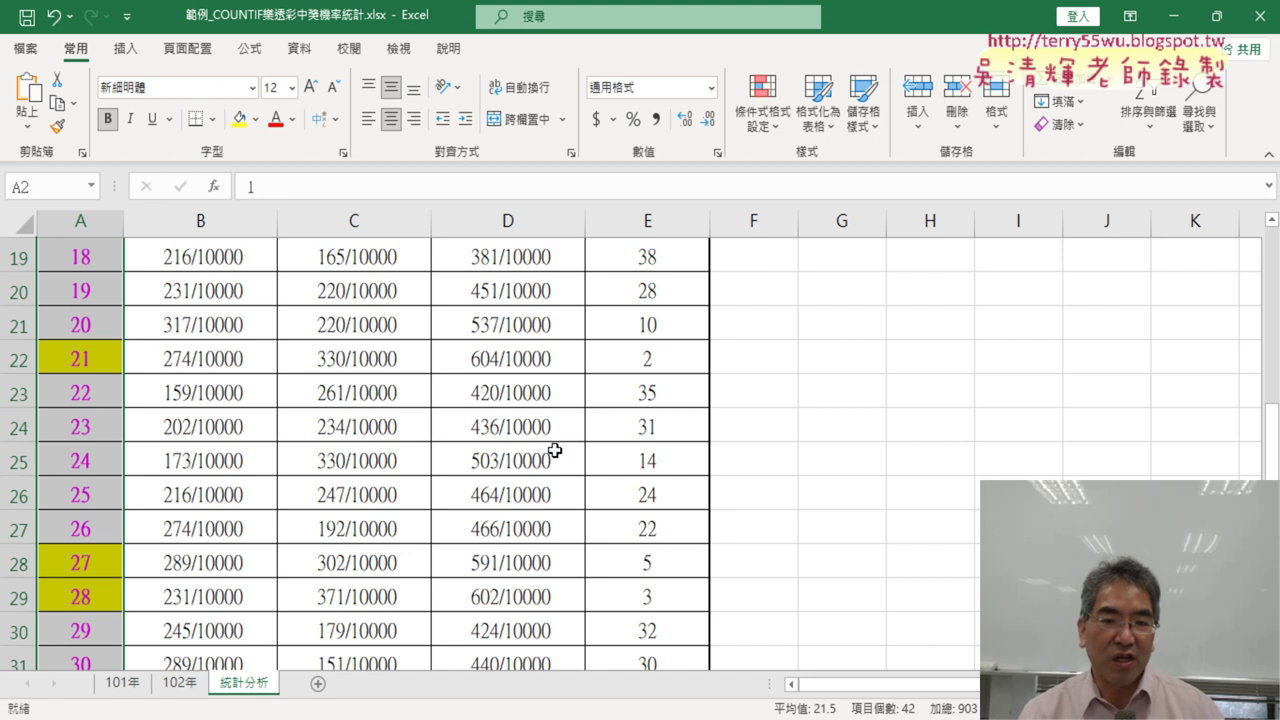